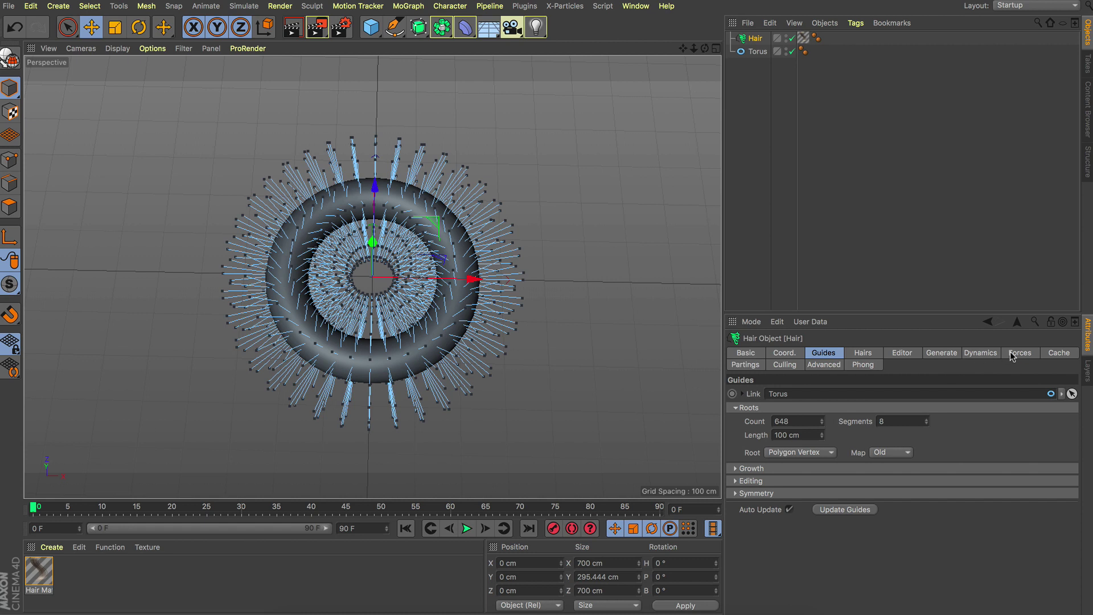
# Step: Set the Hair object's gravity to 0
pyautogui.click(1012, 354)
pyautogui.write('0')
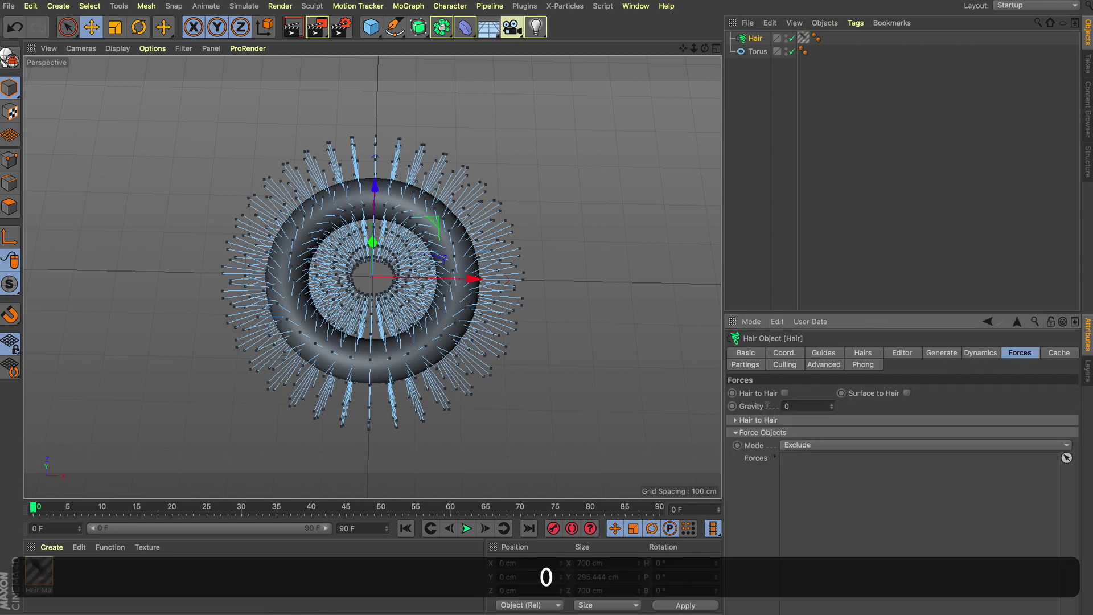
pyautogui.press('Return')
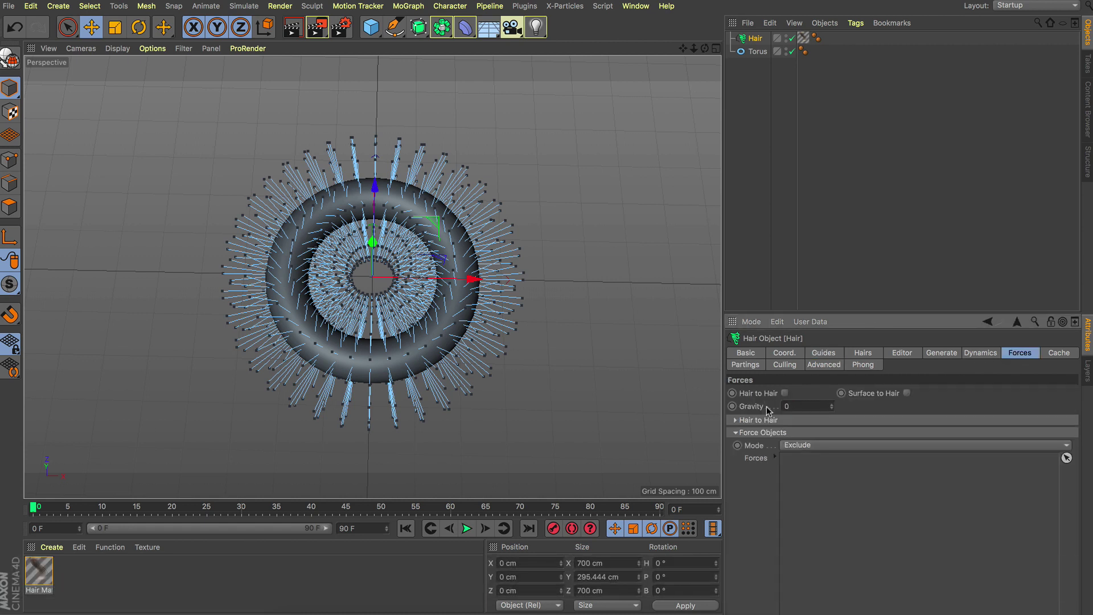
# Step: Change the root placement of the hair guides to Polygon
pyautogui.click(826, 355)
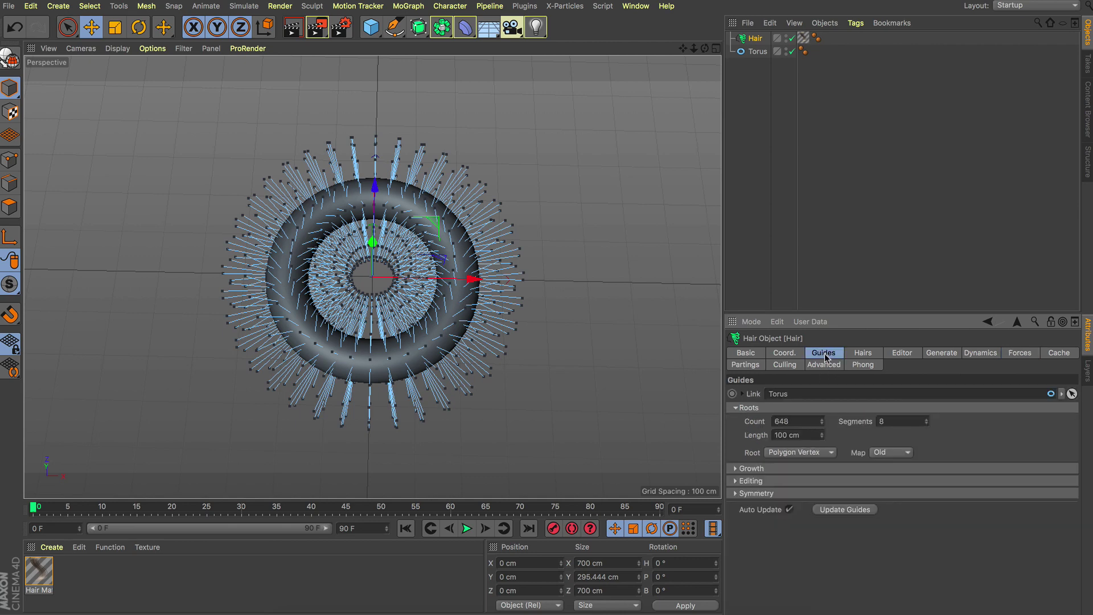
pyautogui.click(812, 454)
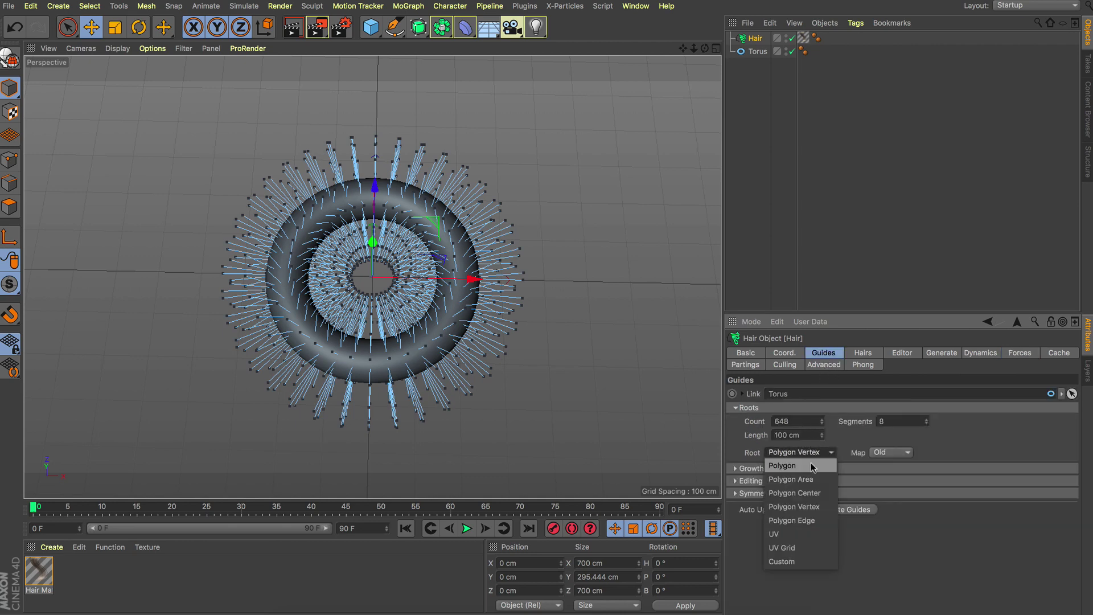
pyautogui.click(812, 465)
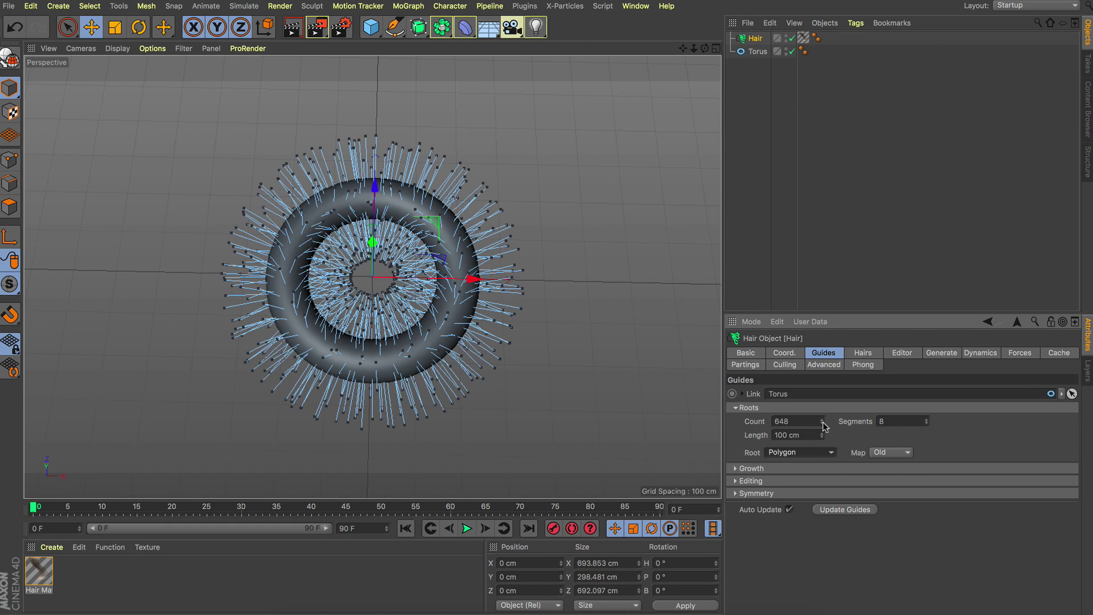
# Step: Set the hair guide count to 750 and the guide length to 90 cm
pyautogui.moveTo(822, 426)
pyautogui.mouseDown()
pyautogui.moveTo(823, 409)
pyautogui.moveTo(821, 419)
pyautogui.mouseUp()
pyautogui.doubleClick(785, 421)
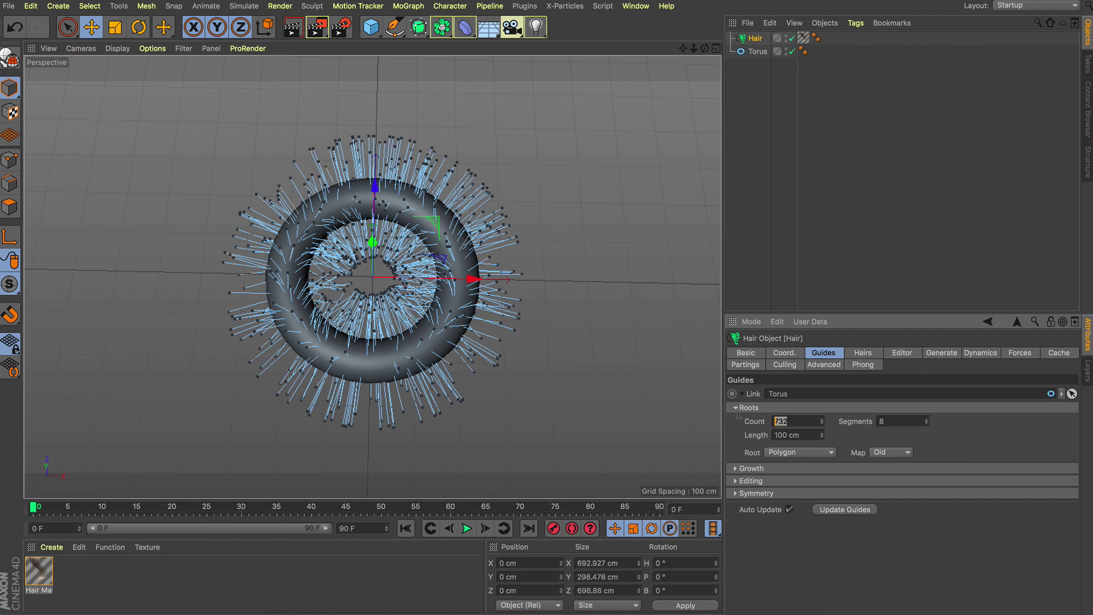
pyautogui.write('750')
pyautogui.press('Tab')
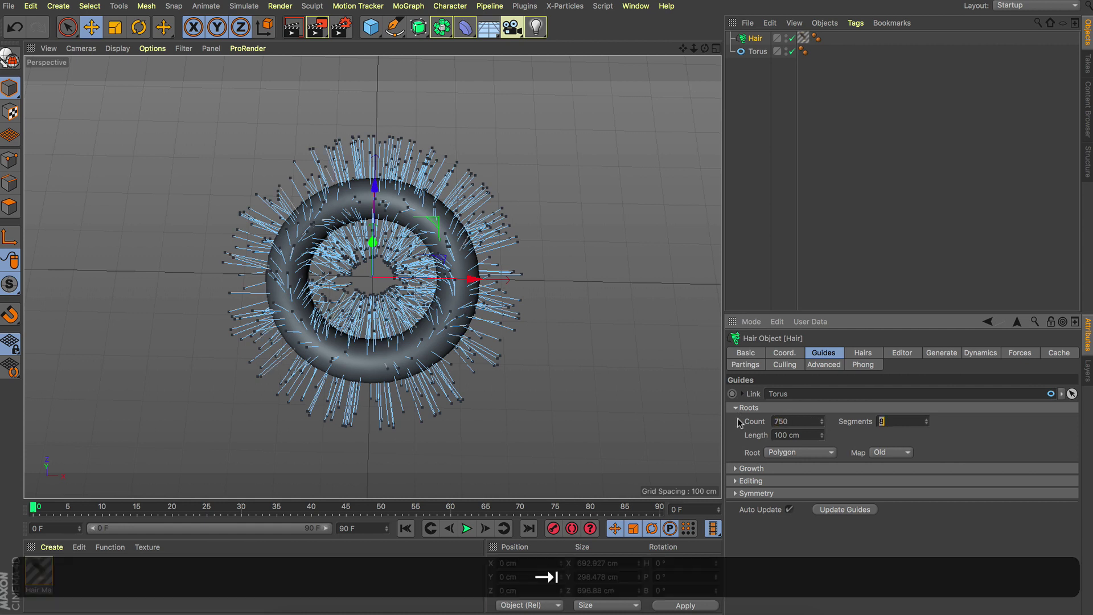
pyautogui.write('90')
pyautogui.press('Return')
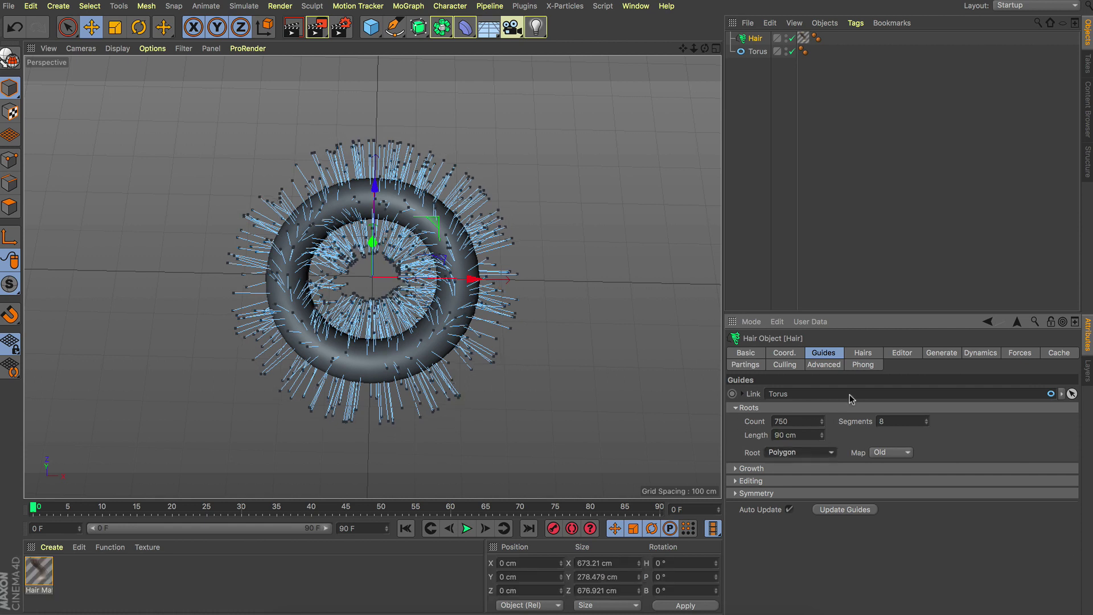
# Step: Set the hair count to 10000 and hide the Torus object
pyautogui.click(863, 353)
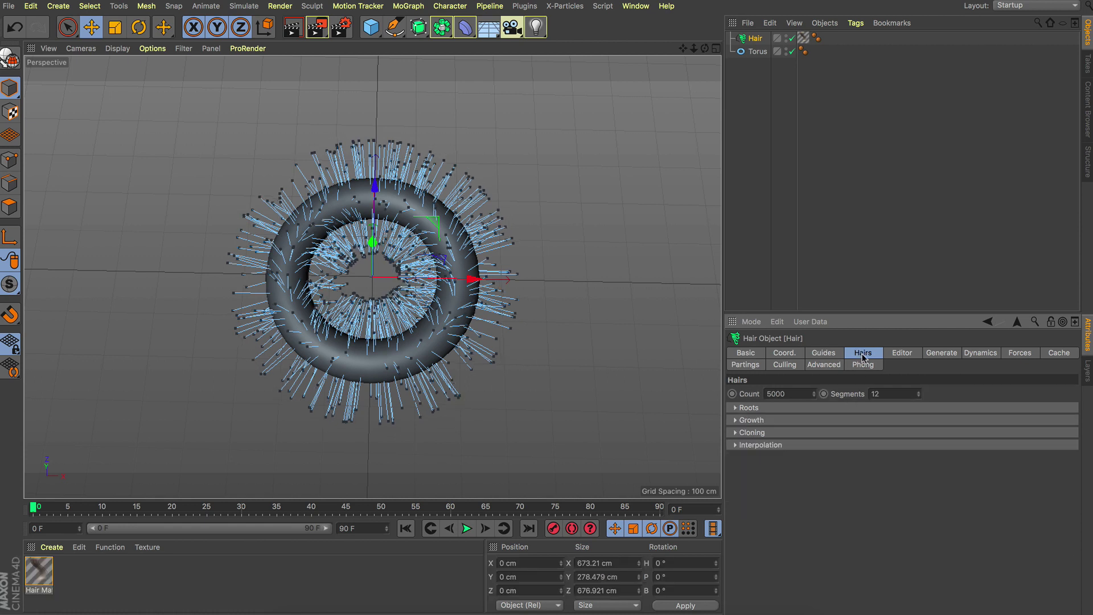
pyautogui.doubleClick(774, 393)
pyautogui.write('10000')
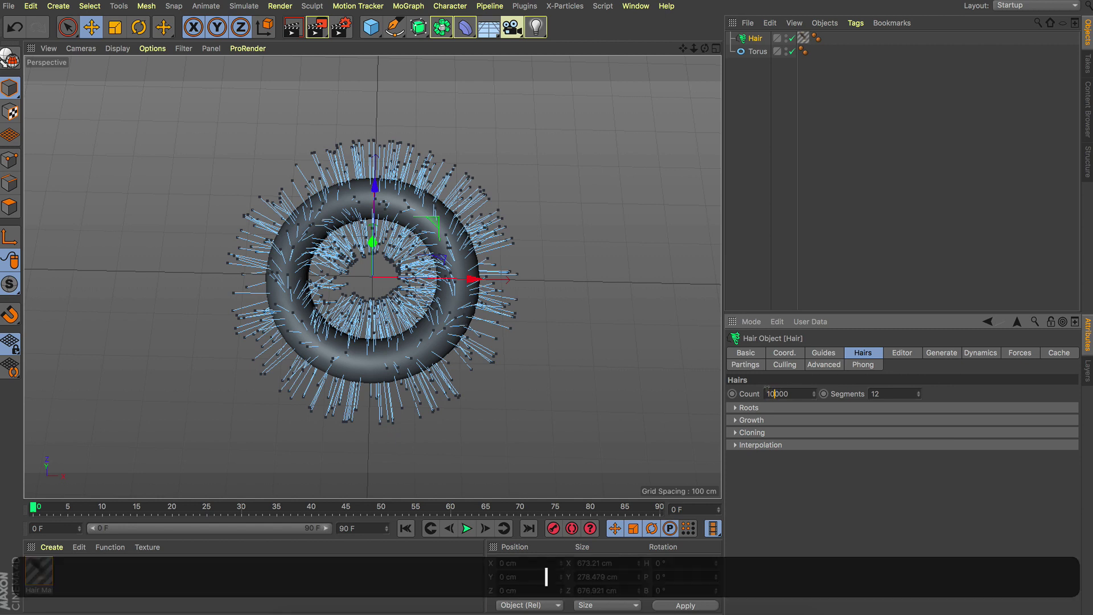
pyautogui.press('Return')
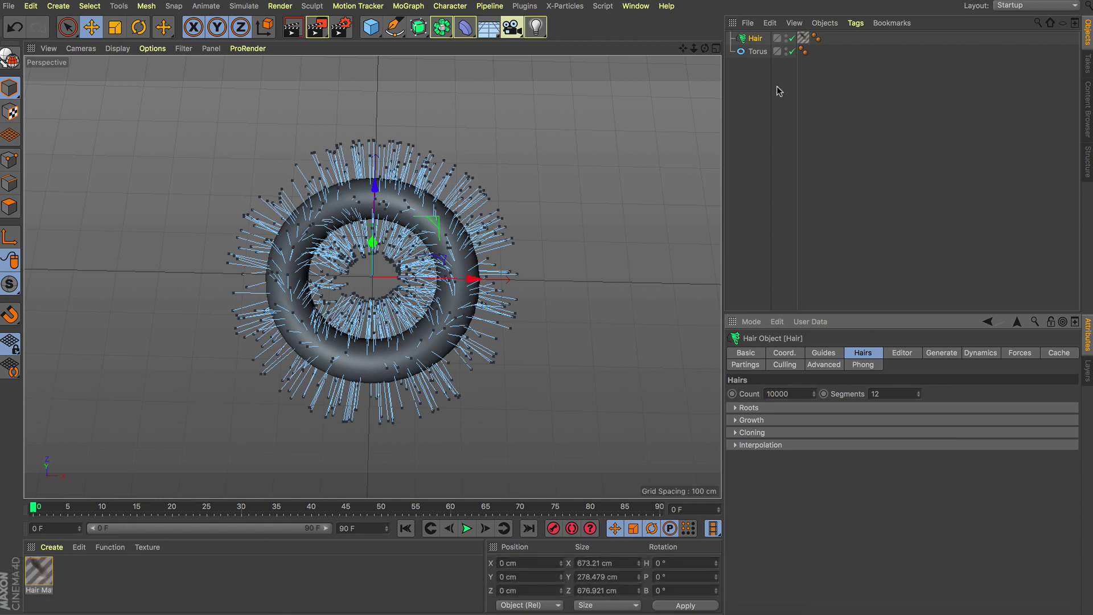
pyautogui.keyDown('alt'); pyautogui.click(786, 51); pyautogui.keyUp('alt')
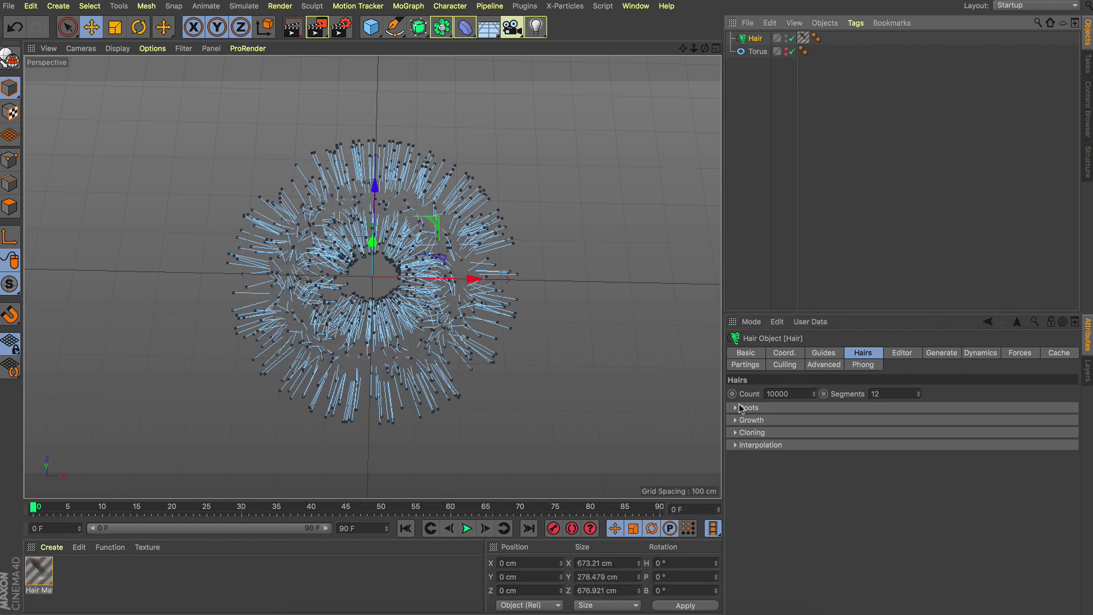
# Step: Display the hair as Hair Lines in the viewport preview with the detail at 35%
pyautogui.click(736, 433)
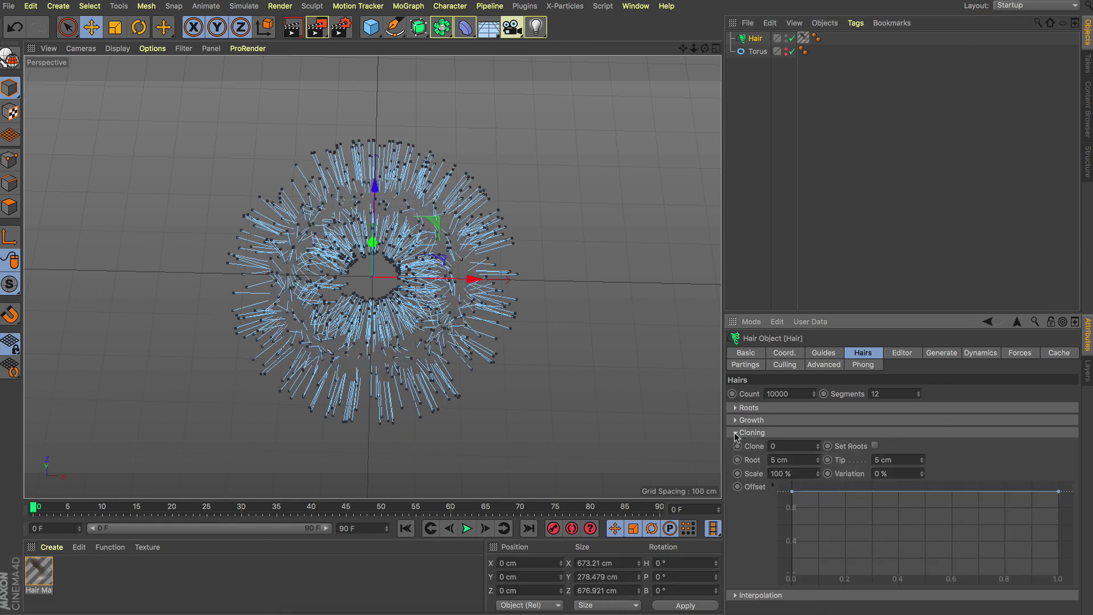
pyautogui.click(910, 353)
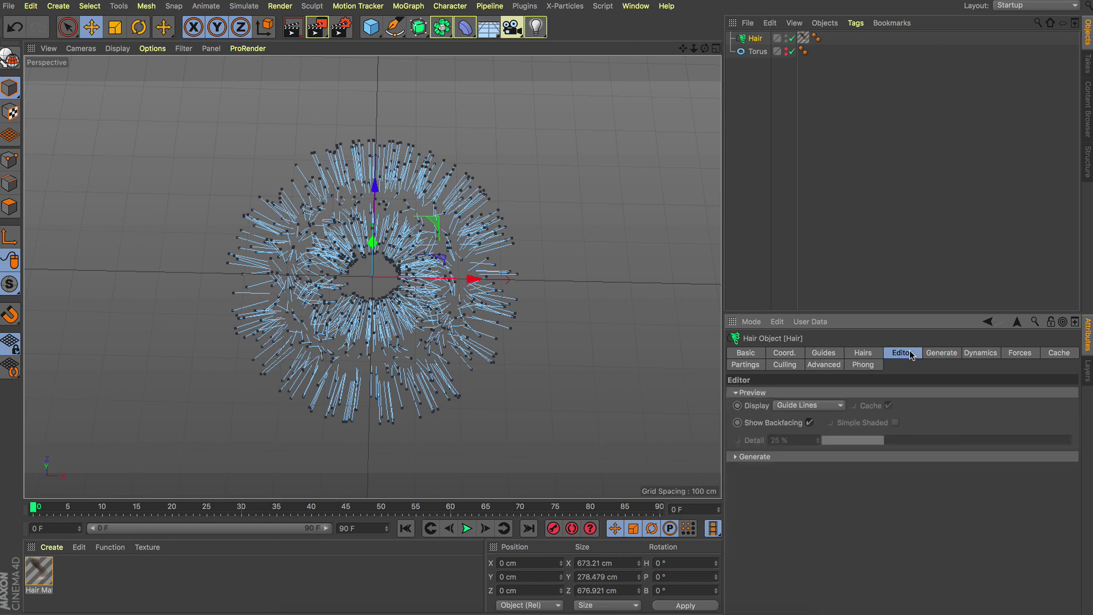
pyautogui.click(806, 406)
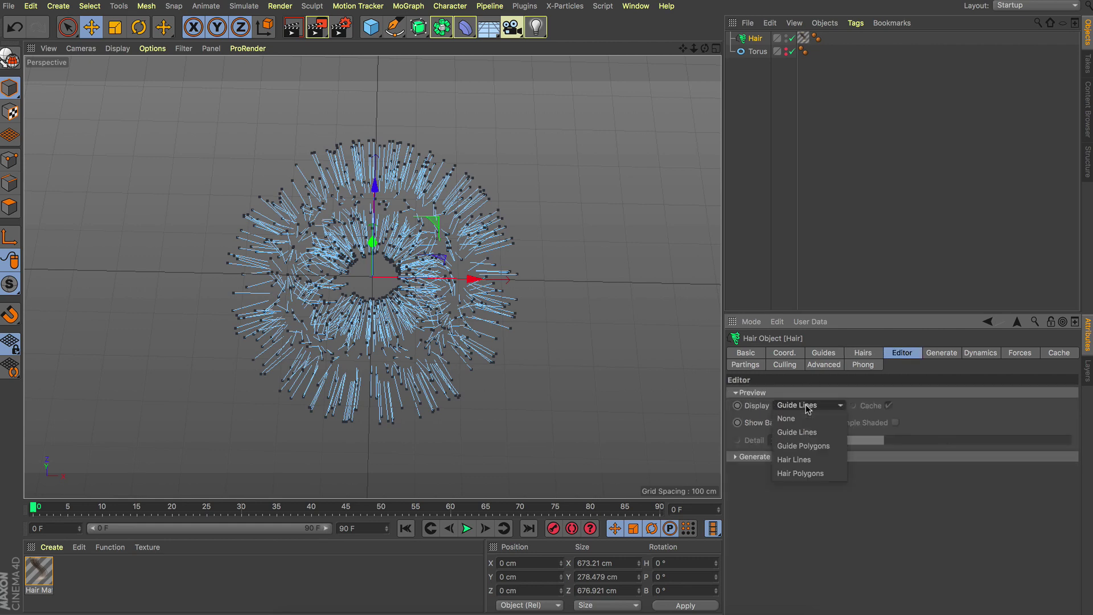
pyautogui.click(806, 460)
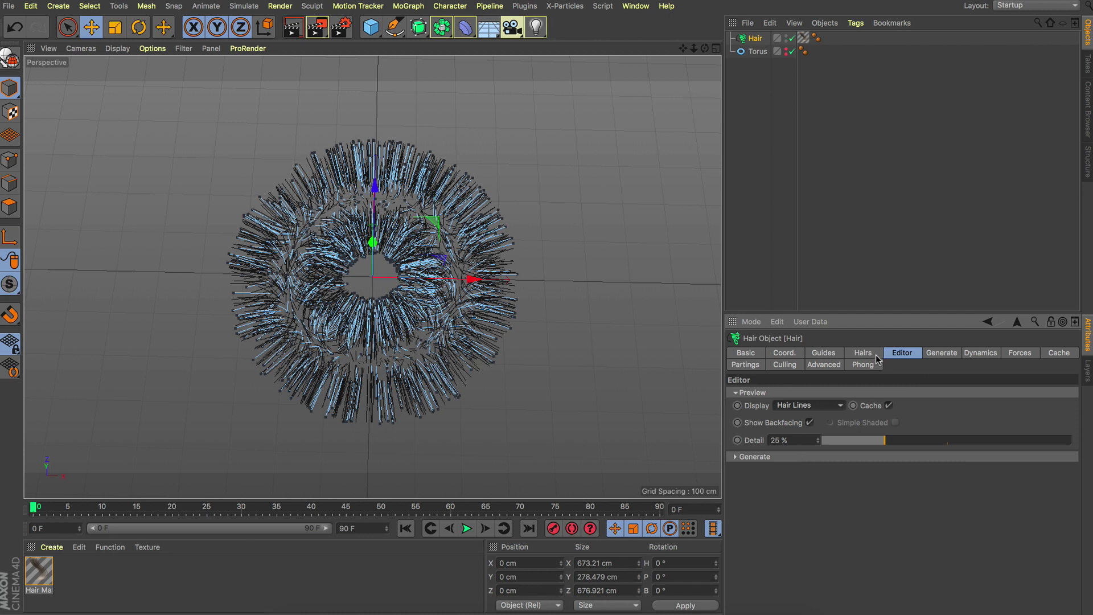
pyautogui.moveTo(887, 441); pyautogui.dragTo(910, 441)
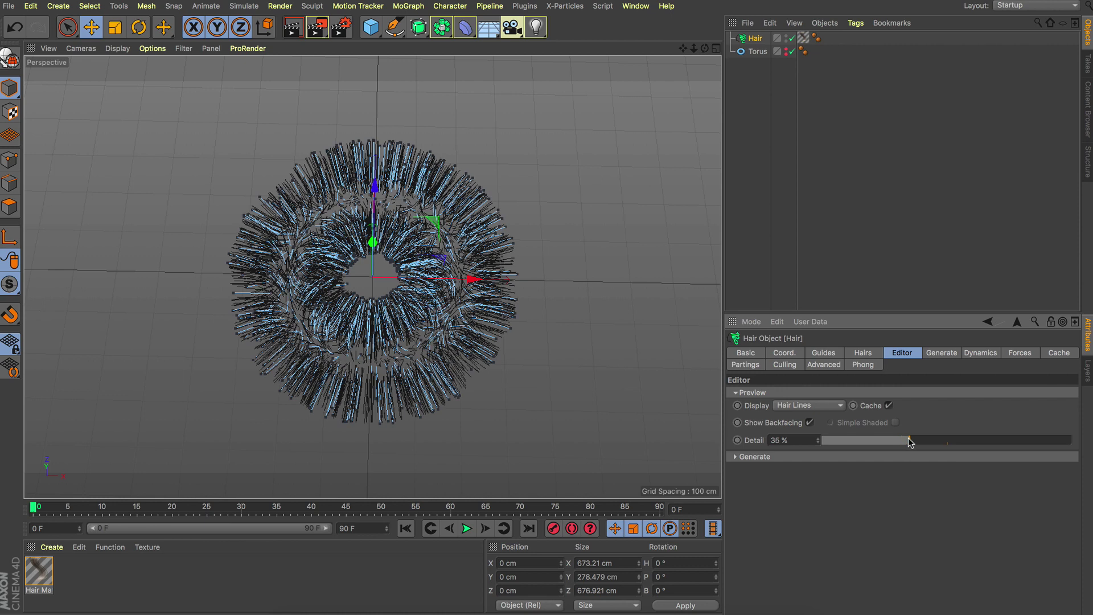
# Step: Set the number of hair clones to 3 in the cloning settings
pyautogui.click(863, 353)
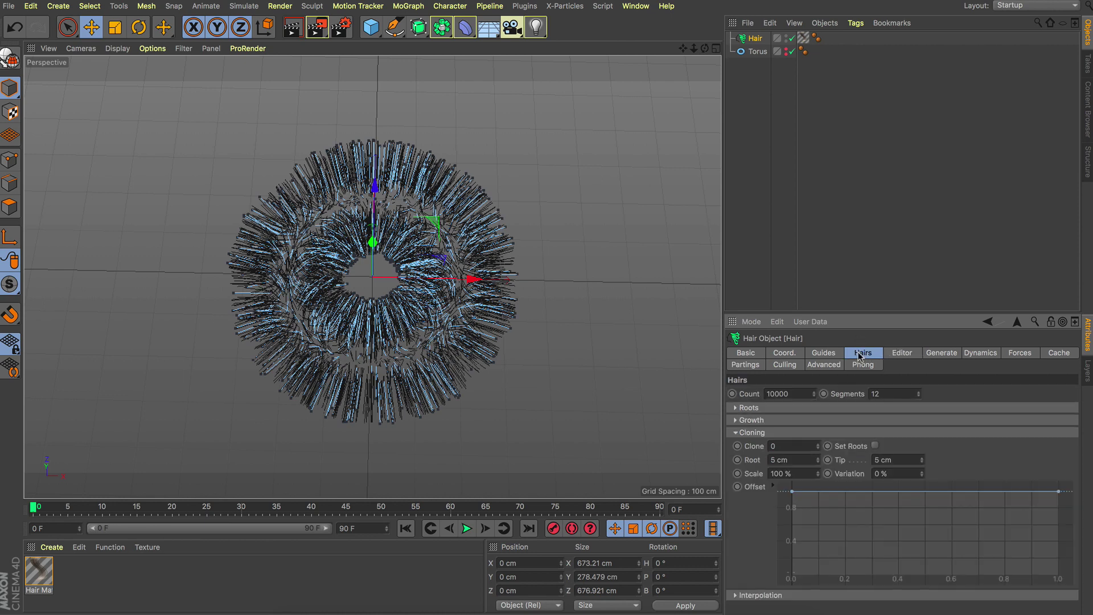
pyautogui.click(818, 443)
pyautogui.click(818, 443)
pyautogui.click(818, 443)
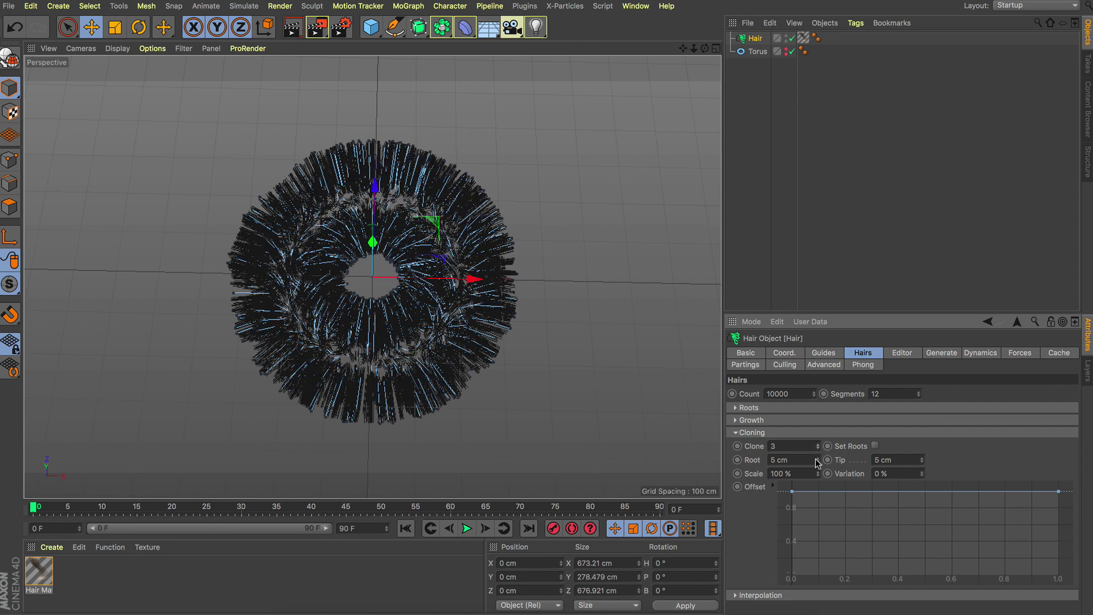
# Step: Set the cloning root value to 46 cm and lower the start point of the Offset curve to 0
pyautogui.moveTo(819, 461)
pyautogui.mouseDown()
pyautogui.moveTo(820, 424)
pyautogui.moveTo(820, 462)
pyautogui.mouseUp()
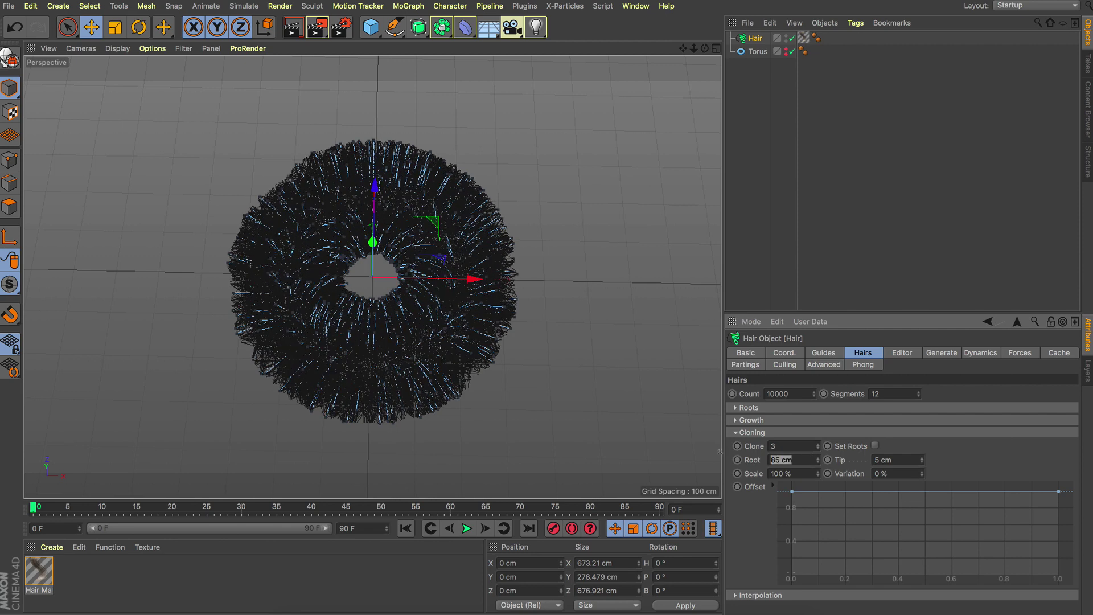
pyautogui.write('90')
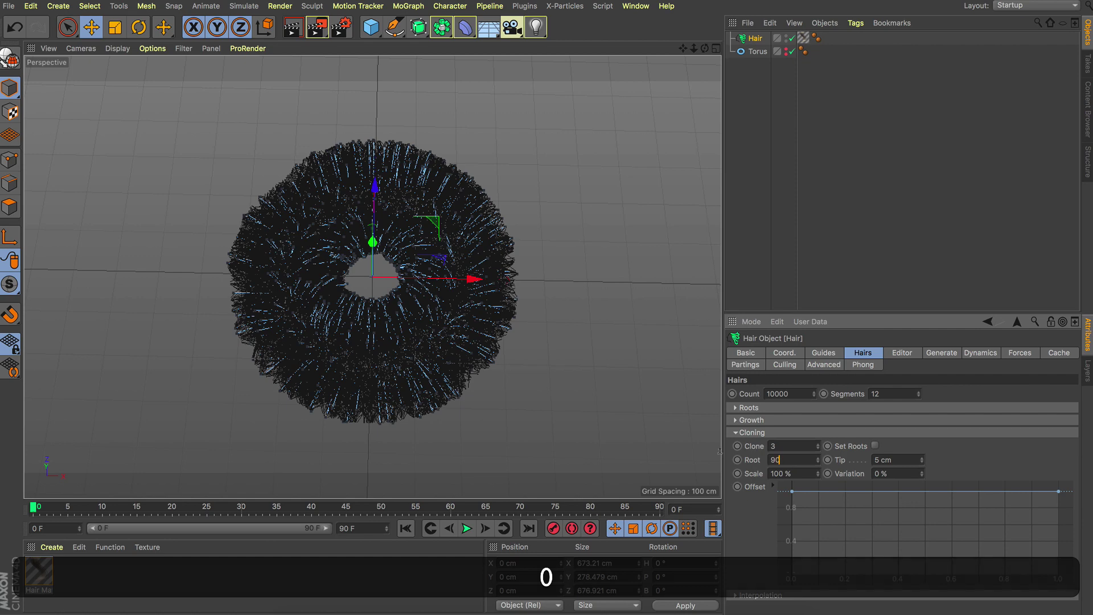
pyautogui.press('Tab')
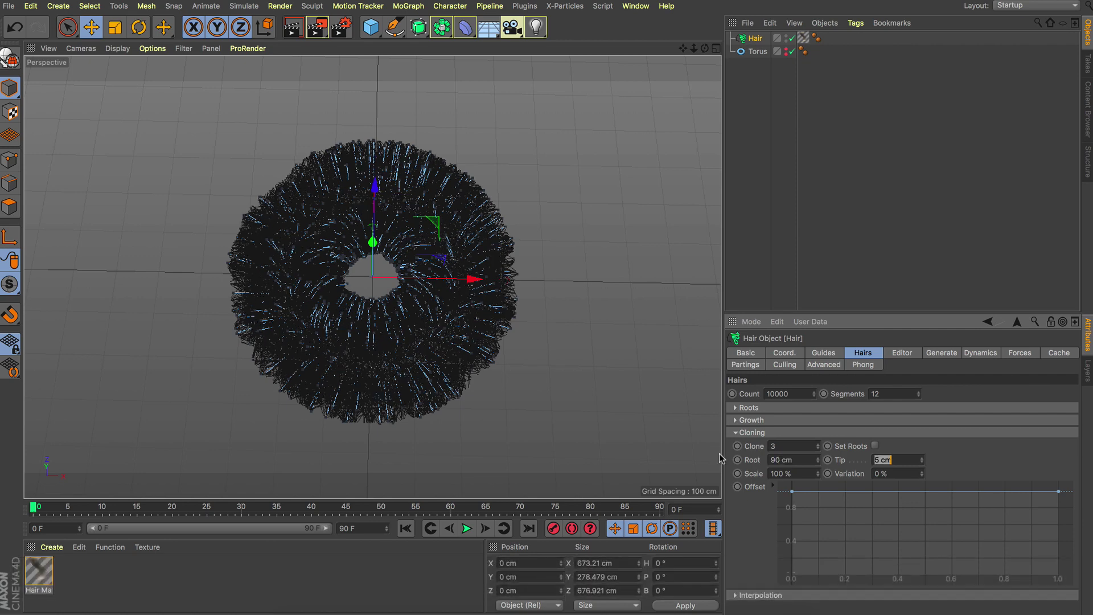
pyautogui.click(788, 459)
pyautogui.write('46')
pyautogui.press('Tab')
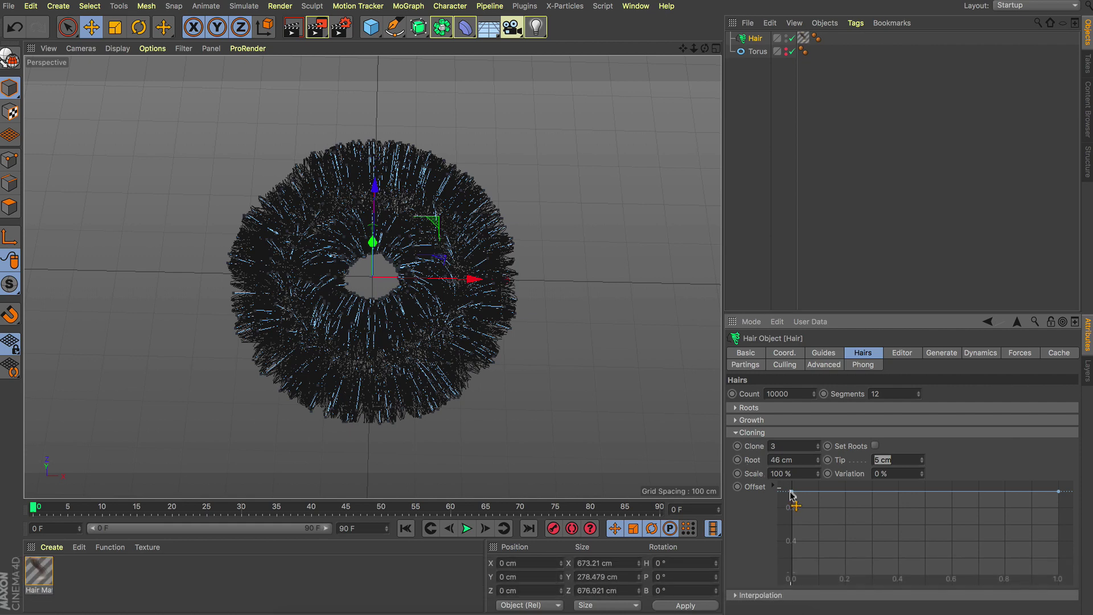
pyautogui.moveTo(792, 490); pyautogui.dragTo(797, 585)
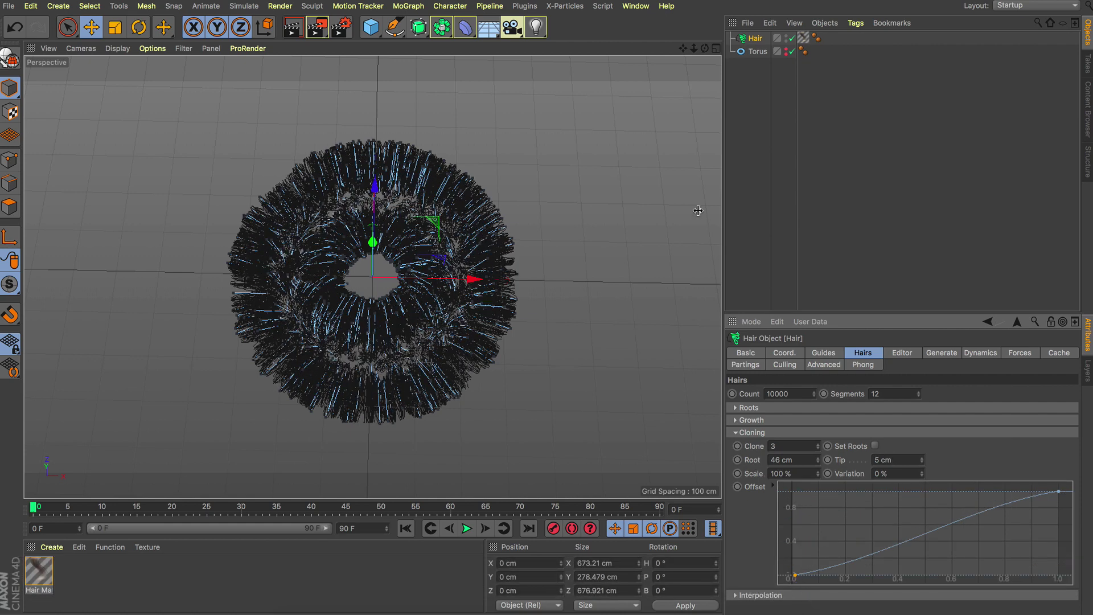
# Step: Style the hair all around the ring into swept, tangled tufts with the hair Brush tool at radius 100
pyautogui.click(243, 7)
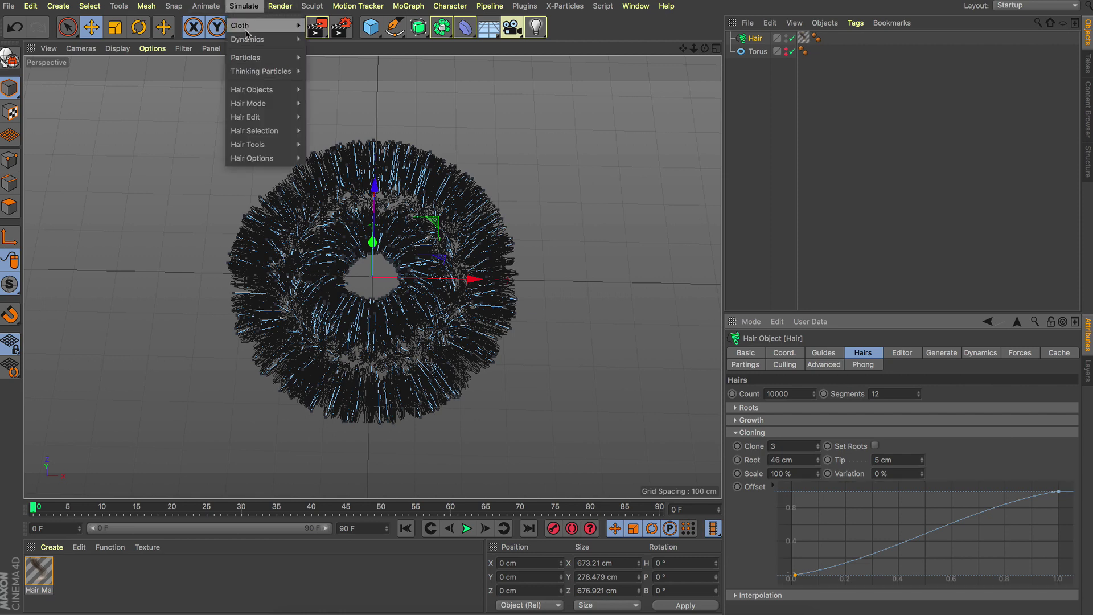
pyautogui.moveTo(263, 147)
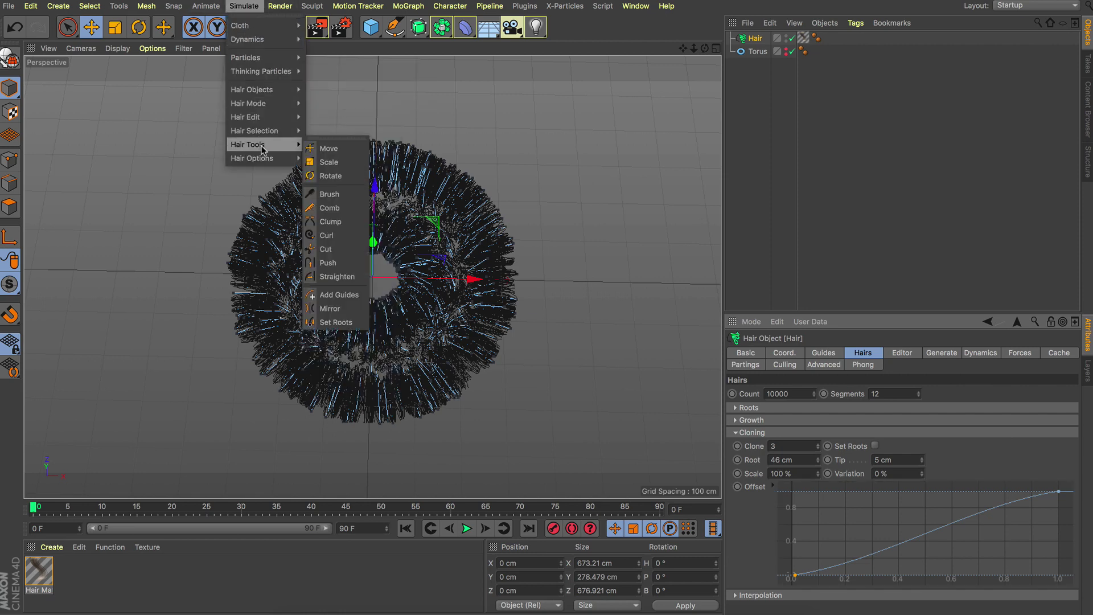
pyautogui.click(330, 194)
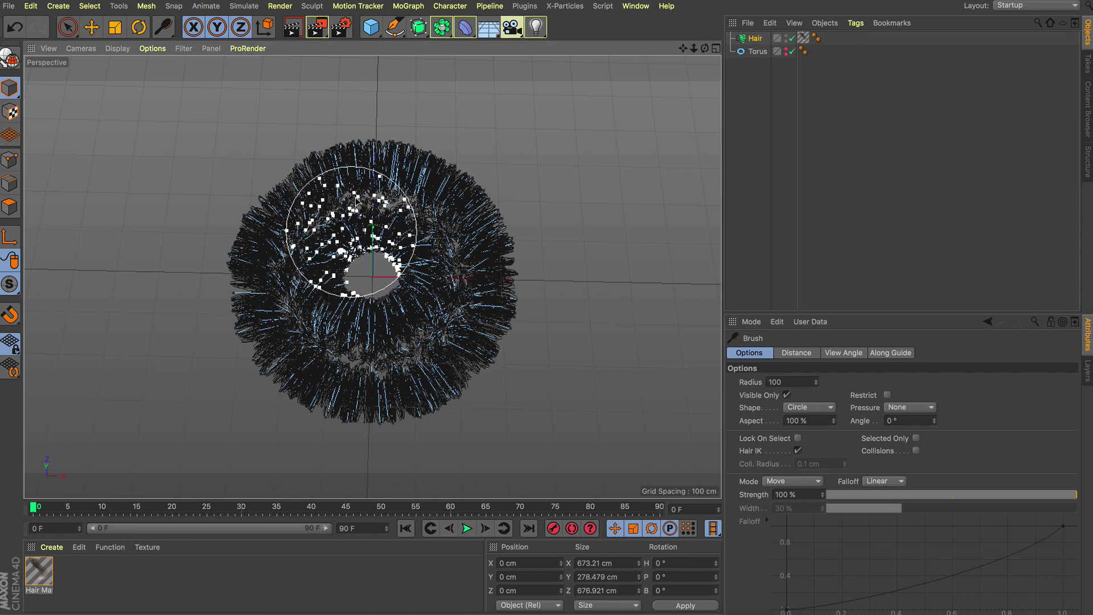
pyautogui.moveTo(355, 200)
pyautogui.mouseDown()
pyautogui.moveTo(370, 155)
pyautogui.moveTo(433, 130)
pyautogui.moveTo(477, 138)
pyautogui.moveTo(227, 196)
pyautogui.moveTo(508, 276)
pyautogui.moveTo(506, 228)
pyautogui.moveTo(473, 140)
pyautogui.moveTo(337, 353)
pyautogui.moveTo(214, 251)
pyautogui.moveTo(256, 183)
pyautogui.moveTo(307, 253)
pyautogui.moveTo(256, 284)
pyautogui.moveTo(251, 244)
pyautogui.moveTo(325, 74)
pyautogui.moveTo(393, 124)
pyautogui.moveTo(487, 313)
pyautogui.moveTo(419, 385)
pyautogui.moveTo(363, 415)
pyautogui.moveTo(300, 288)
pyautogui.moveTo(293, 297)
pyautogui.moveTo(439, 251)
pyautogui.moveTo(470, 194)
pyautogui.moveTo(337, 190)
pyautogui.moveTo(402, 269)
pyautogui.moveTo(500, 220)
pyautogui.moveTo(489, 272)
pyautogui.moveTo(533, 299)
pyautogui.moveTo(464, 163)
pyautogui.moveTo(364, 310)
pyautogui.moveTo(454, 370)
pyautogui.moveTo(349, 317)
pyautogui.moveTo(330, 390)
pyautogui.moveTo(362, 467)
pyautogui.moveTo(383, 287)
pyautogui.moveTo(439, 378)
pyautogui.moveTo(575, 230)
pyautogui.mouseUp()
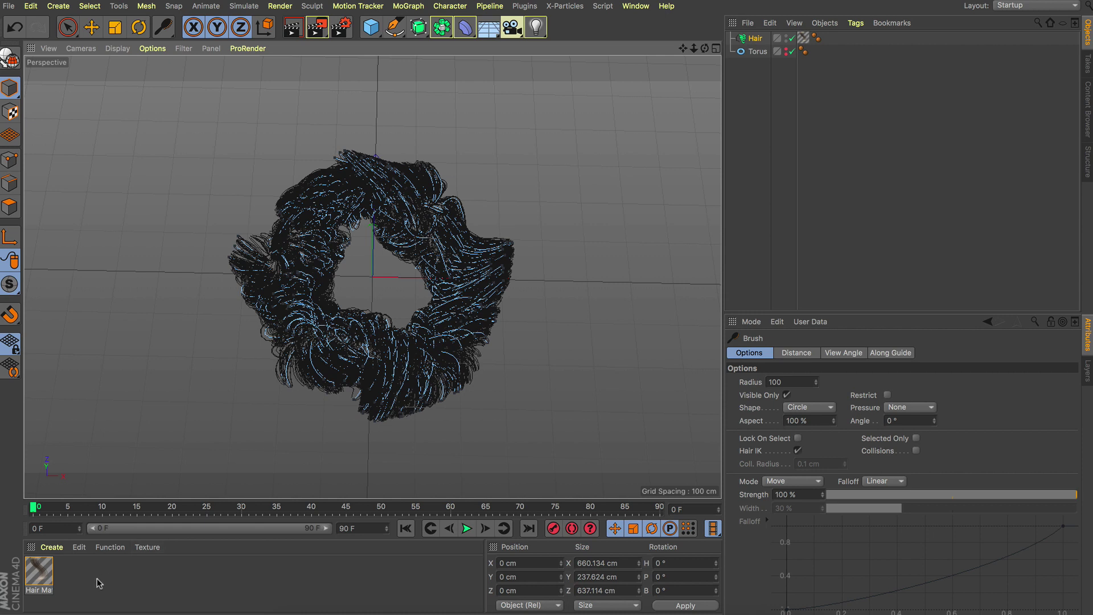
# Step: Set the start colour of the Hair Mat colour gradient to blue with H 246°, S 95%, V 85%
pyautogui.doubleClick(39, 572)
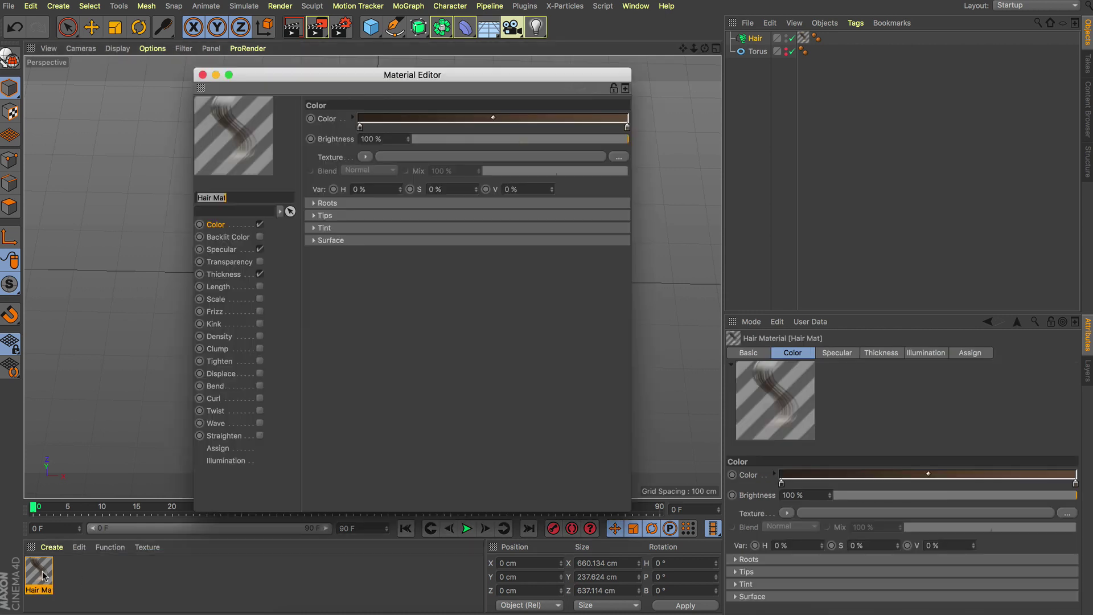
pyautogui.doubleClick(360, 129)
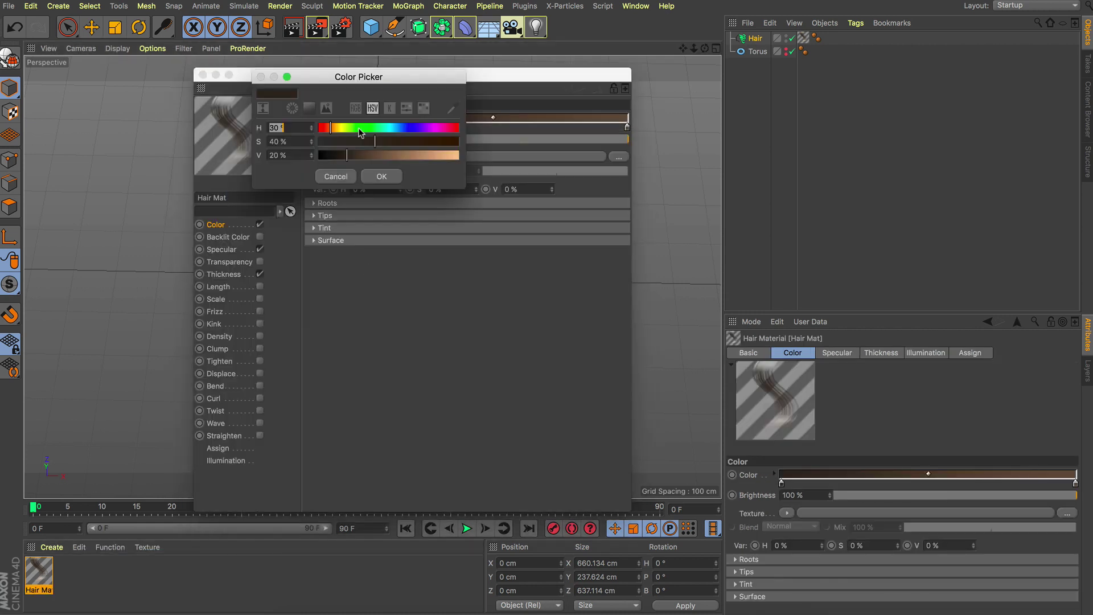
pyautogui.moveTo(386, 129); pyautogui.dragTo(436, 155)
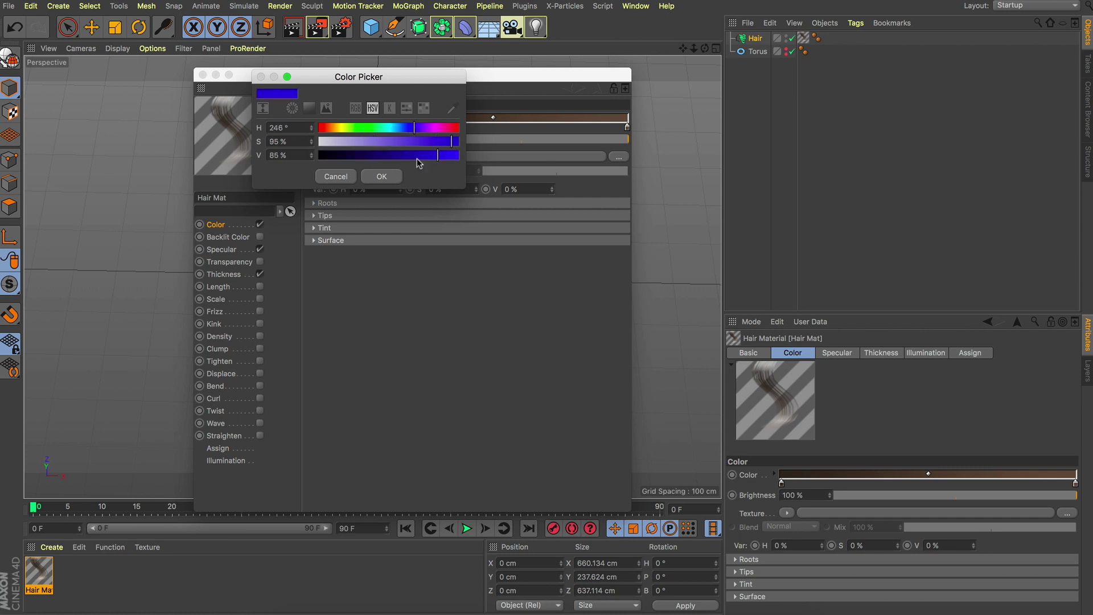
pyautogui.click(380, 177)
# Step: Set the end colour of the hair material's colour gradient to red with H 346°, S 97%, V 84%
pyautogui.doubleClick(628, 131)
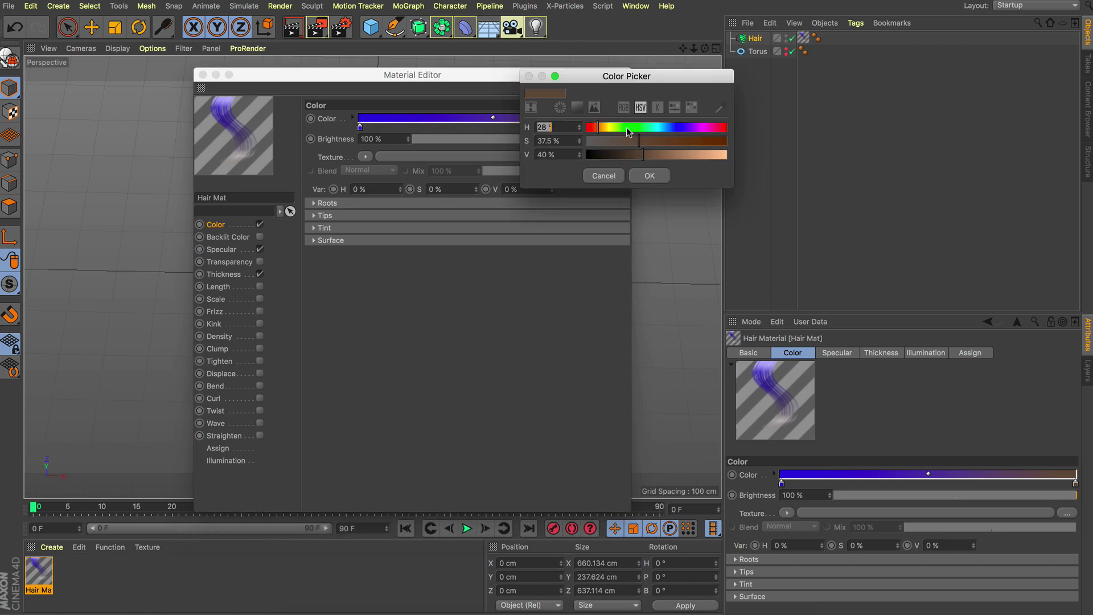
pyautogui.moveTo(627, 129); pyautogui.dragTo(722, 141)
pyautogui.moveTo(705, 156)
pyautogui.mouseDown()
pyautogui.moveTo(716, 155)
pyautogui.moveTo(704, 155)
pyautogui.mouseUp()
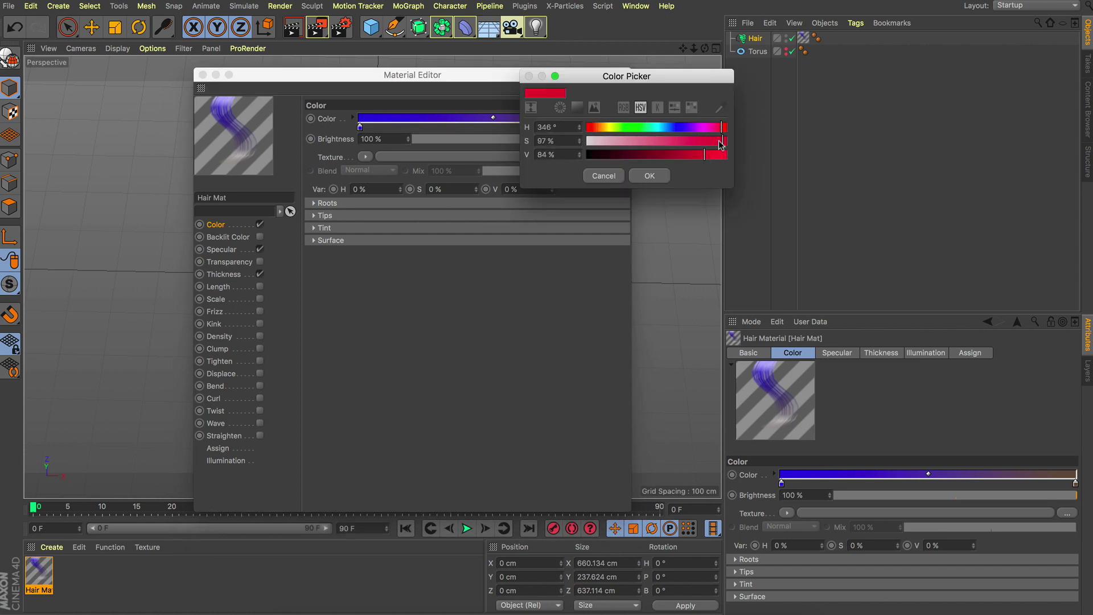
pyautogui.click(635, 177)
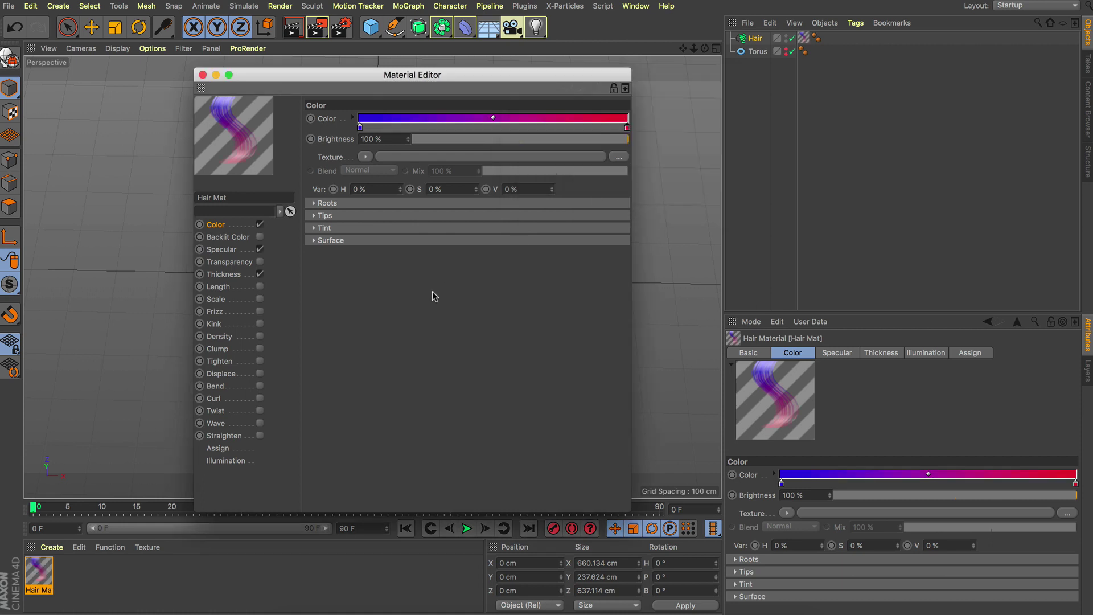
# Step: Enable the hair material's Backlit Color and set its gradient's start colour to teal with H 187°, S 40%, V 70%
pyautogui.click(261, 236)
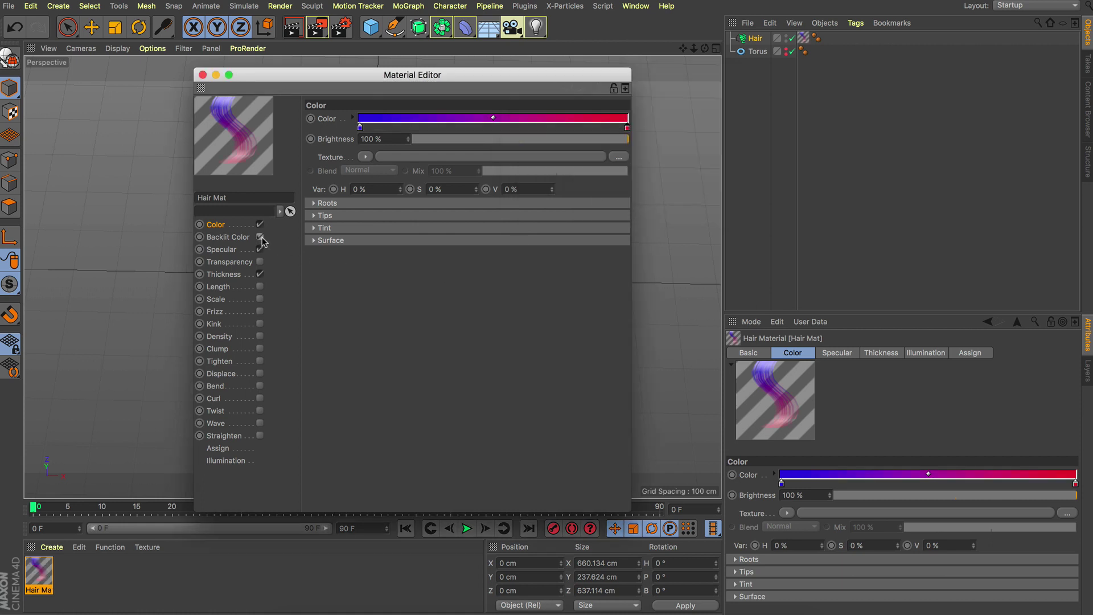
pyautogui.click(245, 238)
pyautogui.doubleClick(360, 146)
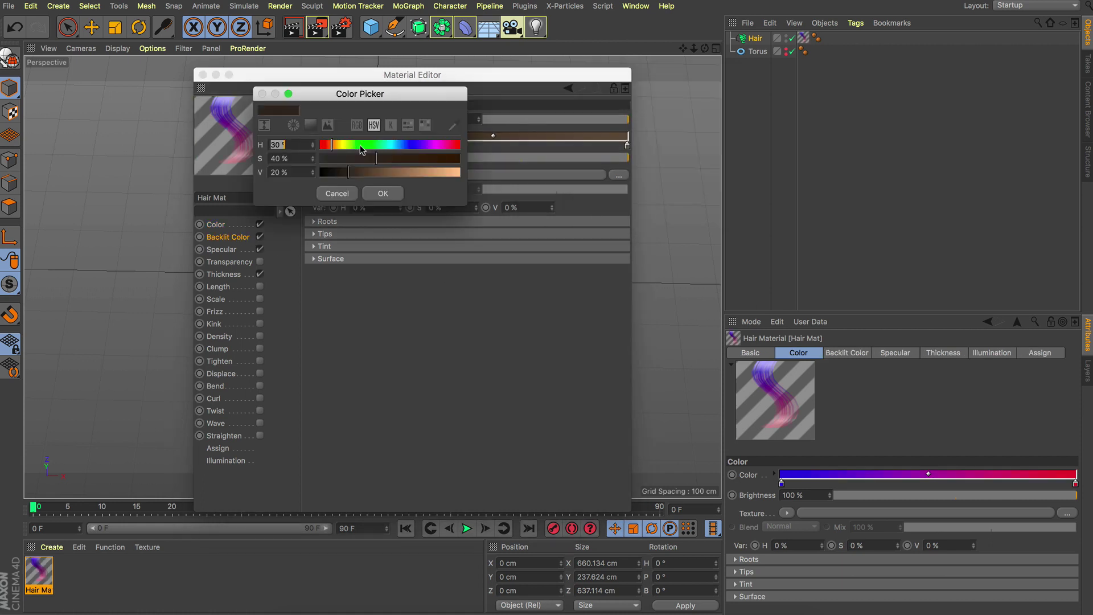
pyautogui.moveTo(371, 147); pyautogui.dragTo(419, 173)
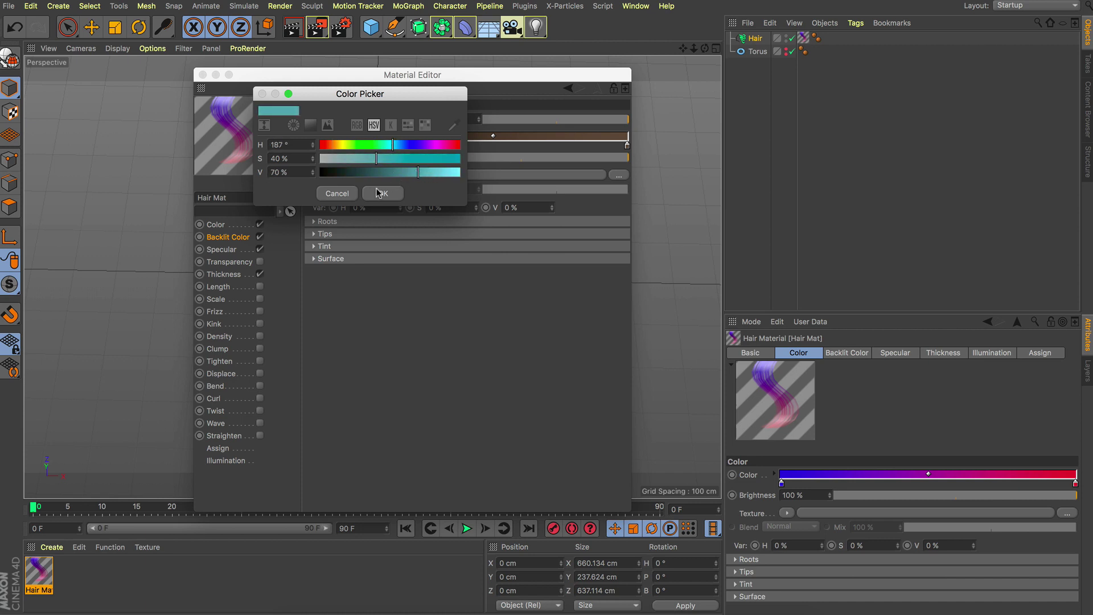
pyautogui.click(383, 194)
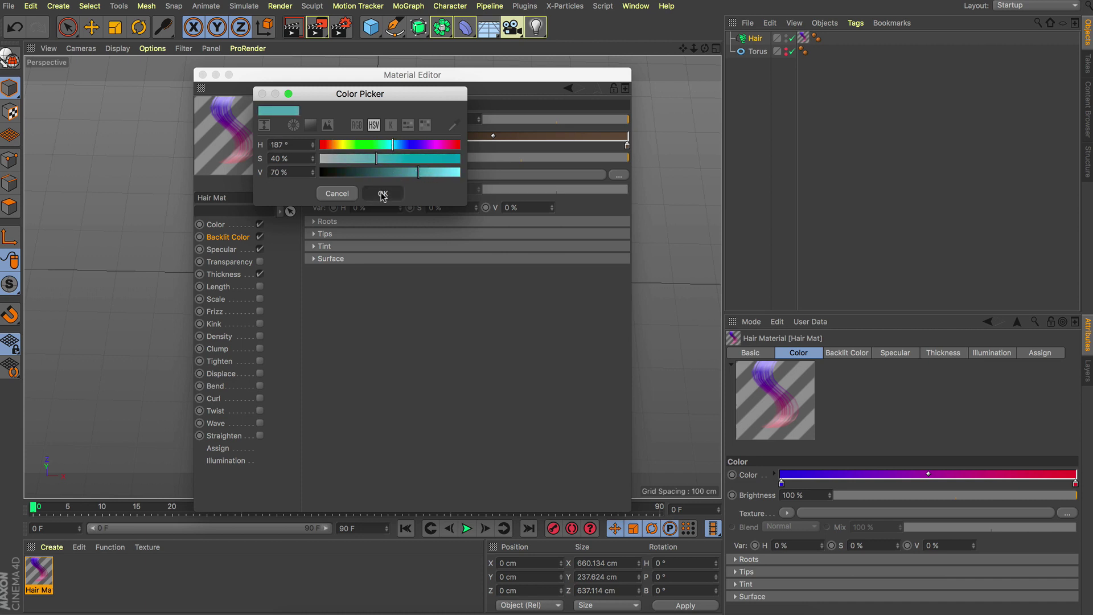
# Step: Set the end colour of the backlit gradient to yellow-green with H 66°, S 43%, V 80%
pyautogui.doubleClick(626, 146)
pyautogui.moveTo(619, 147); pyautogui.dragTo(698, 174)
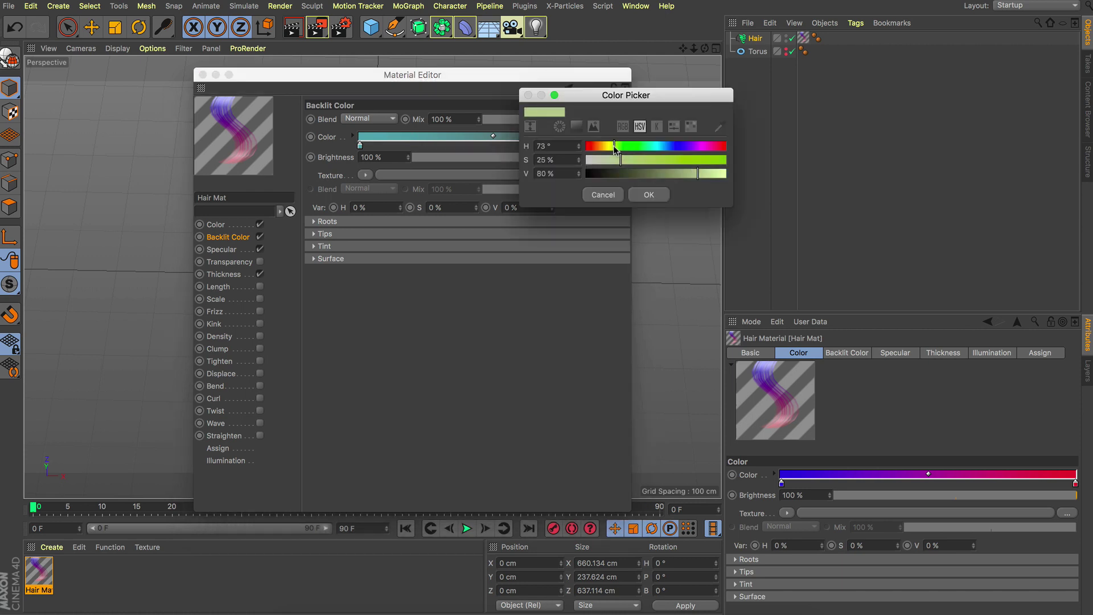
pyautogui.moveTo(613, 149); pyautogui.dragTo(612, 148)
pyautogui.moveTo(620, 160); pyautogui.dragTo(647, 165)
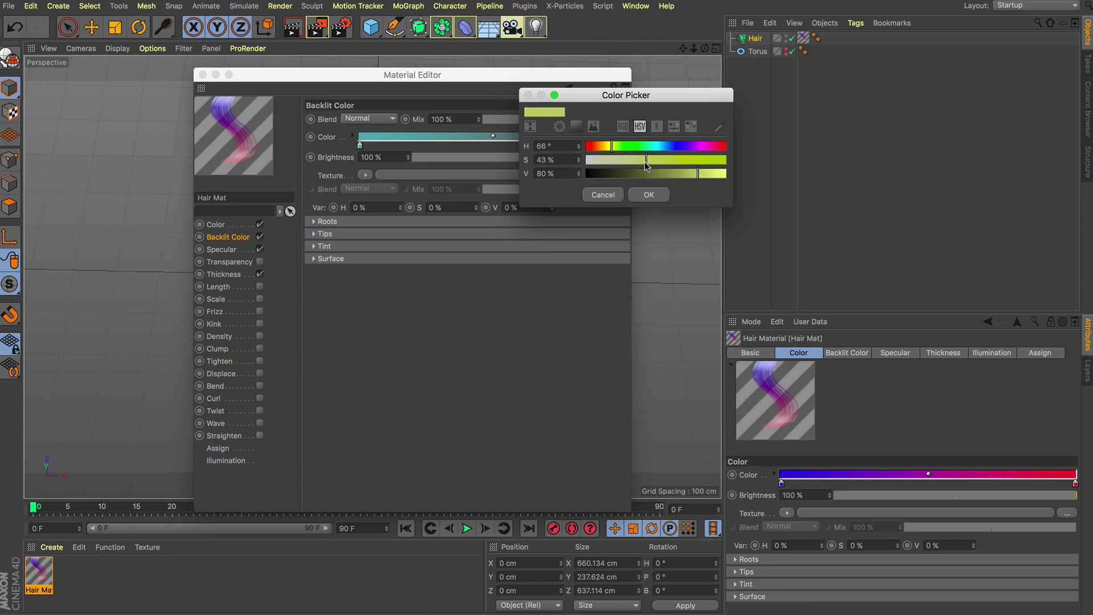
pyautogui.click(648, 194)
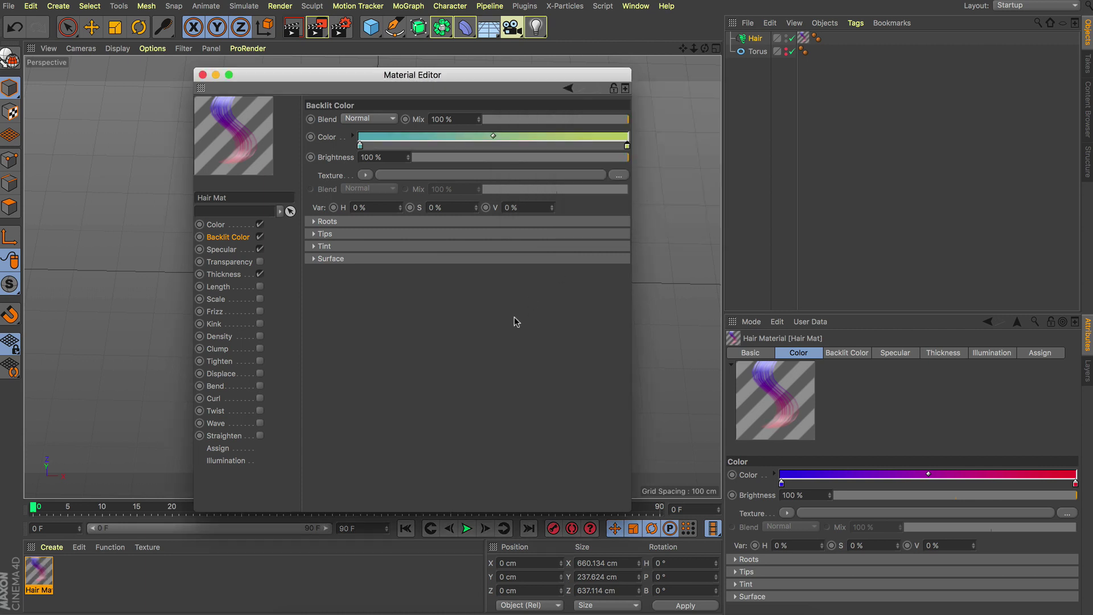
# Step: Set the hair material's tip thickness to 1 cm and close the Material Editor
pyautogui.click(221, 249)
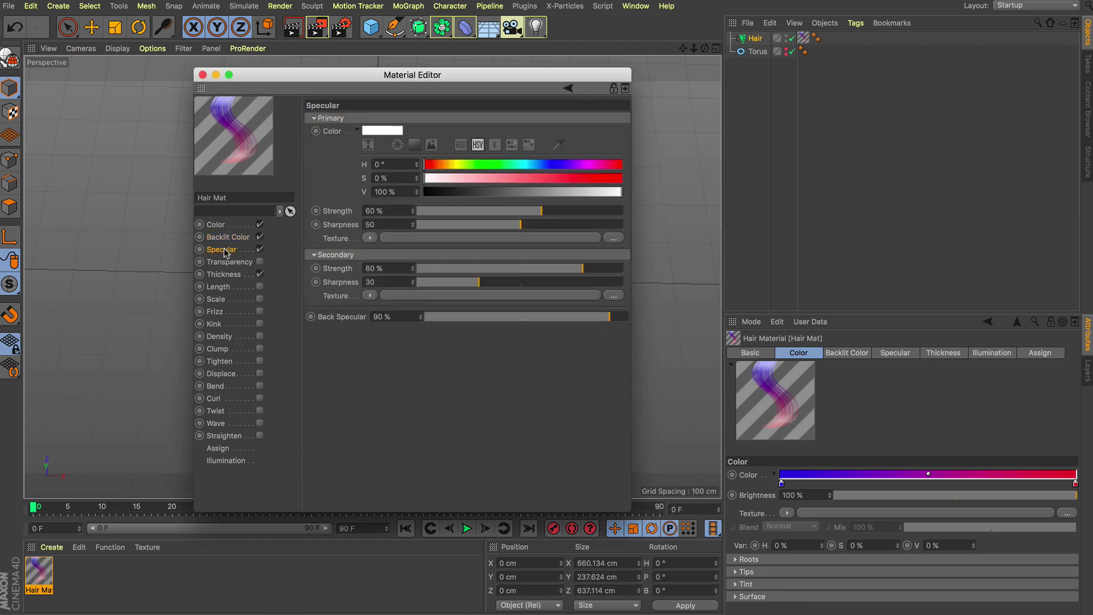
pyautogui.click(227, 275)
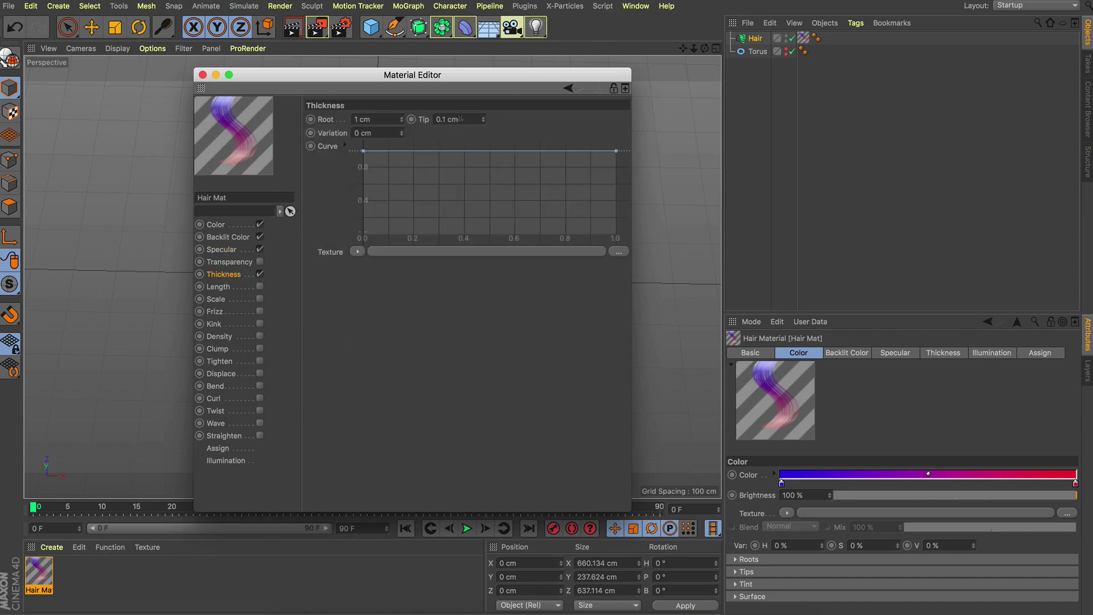
pyautogui.write('1')
pyautogui.press('Tab')
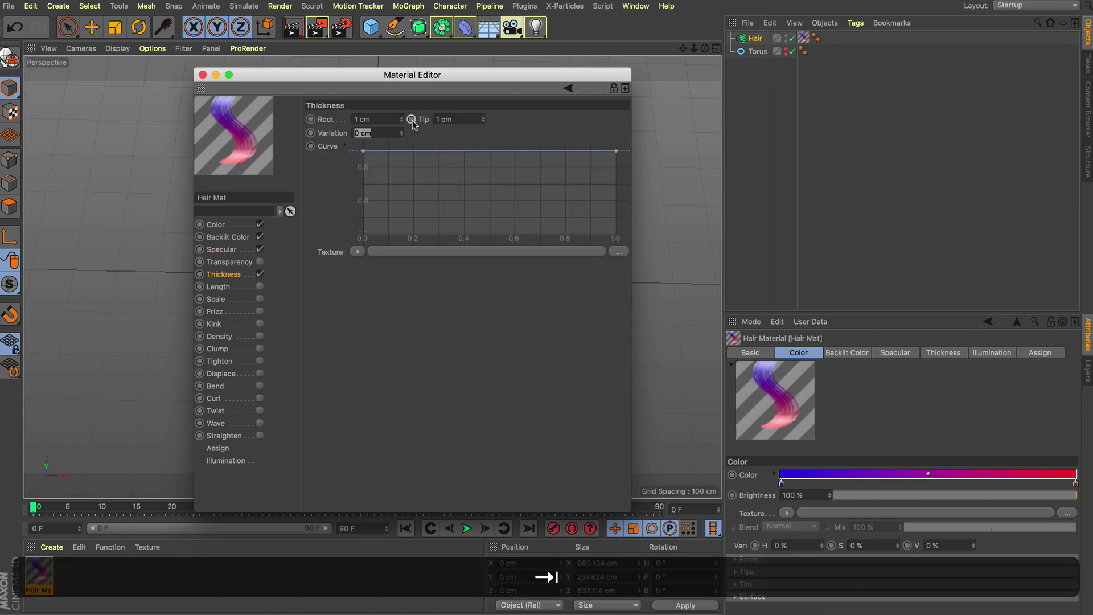
pyautogui.click(203, 75)
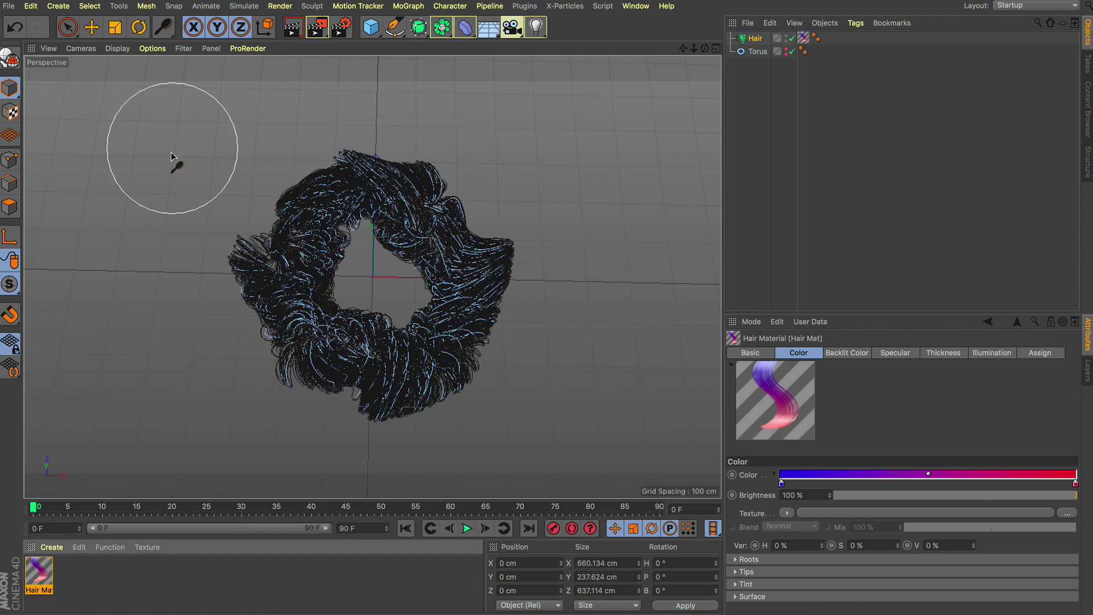
# Step: Add an infinite light with soft shadow maps, angled across the hair ring at a heading of about -139°, and preview the render
pyautogui.click(535, 31)
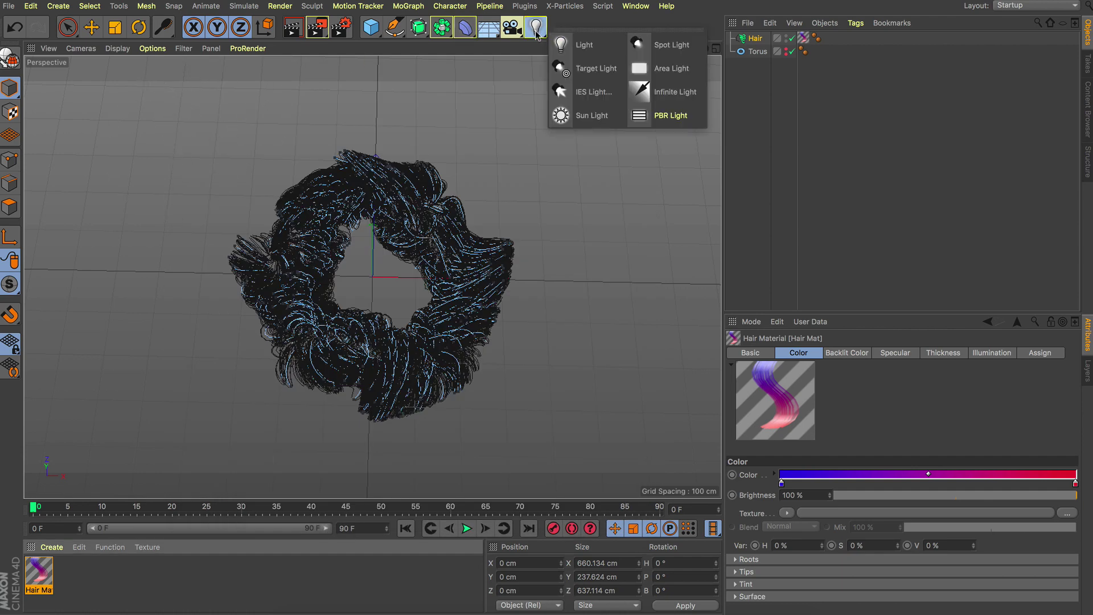
pyautogui.click(659, 93)
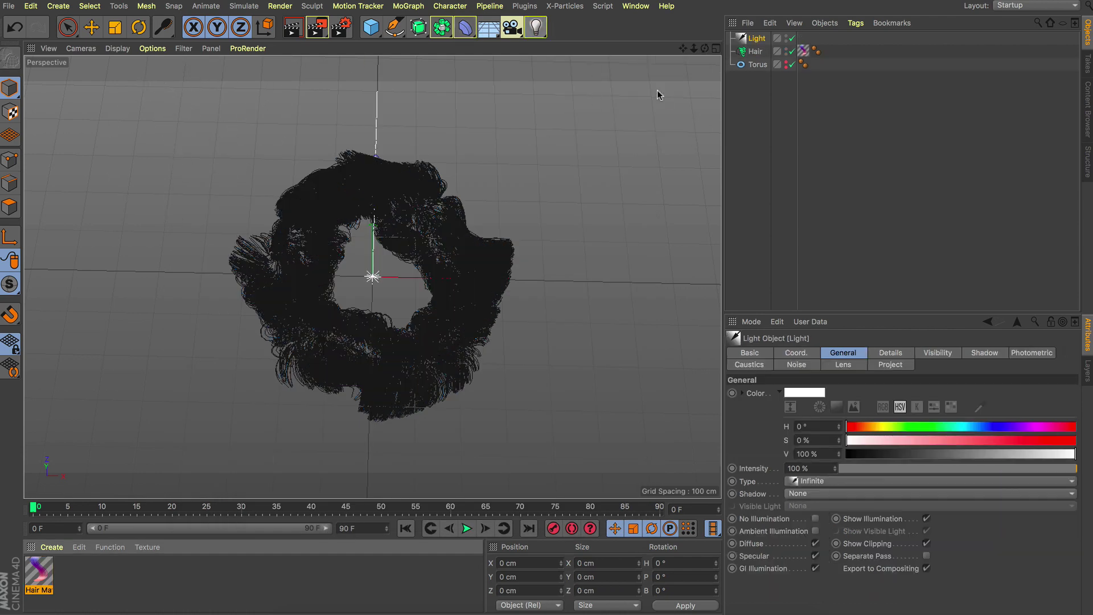
pyautogui.click(806, 494)
pyautogui.click(814, 506)
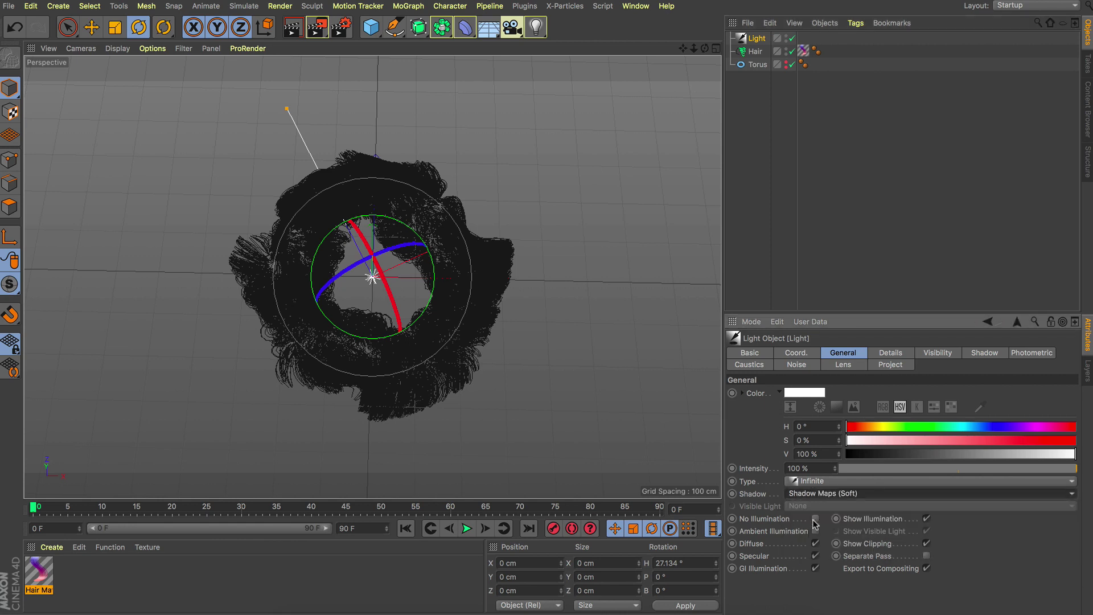
pyautogui.moveTo(412, 319); pyautogui.dragTo(390, 293)
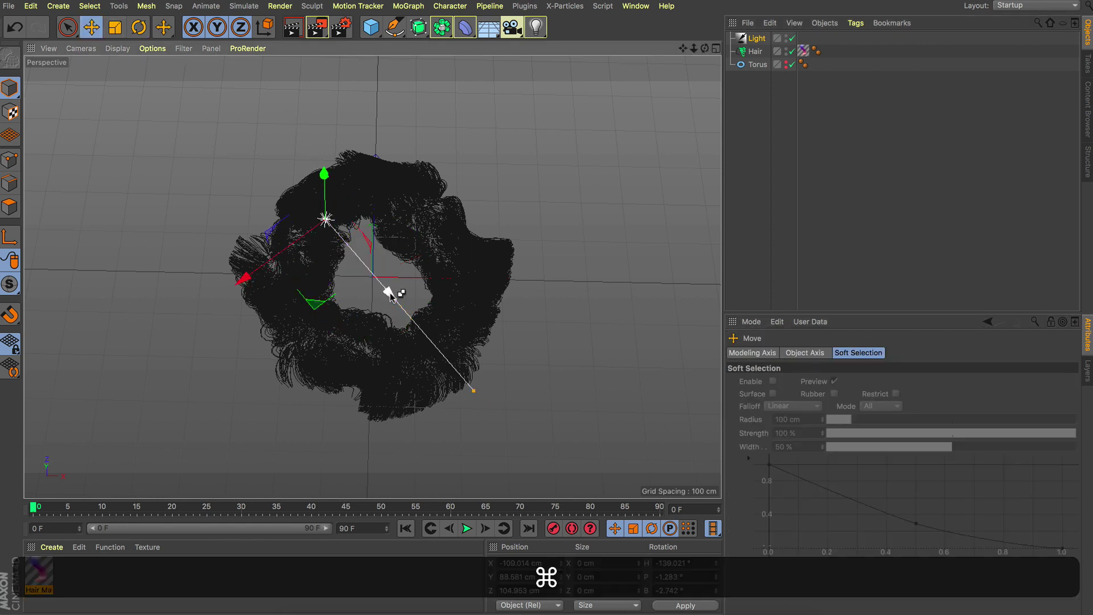
pyautogui.press('super+r')
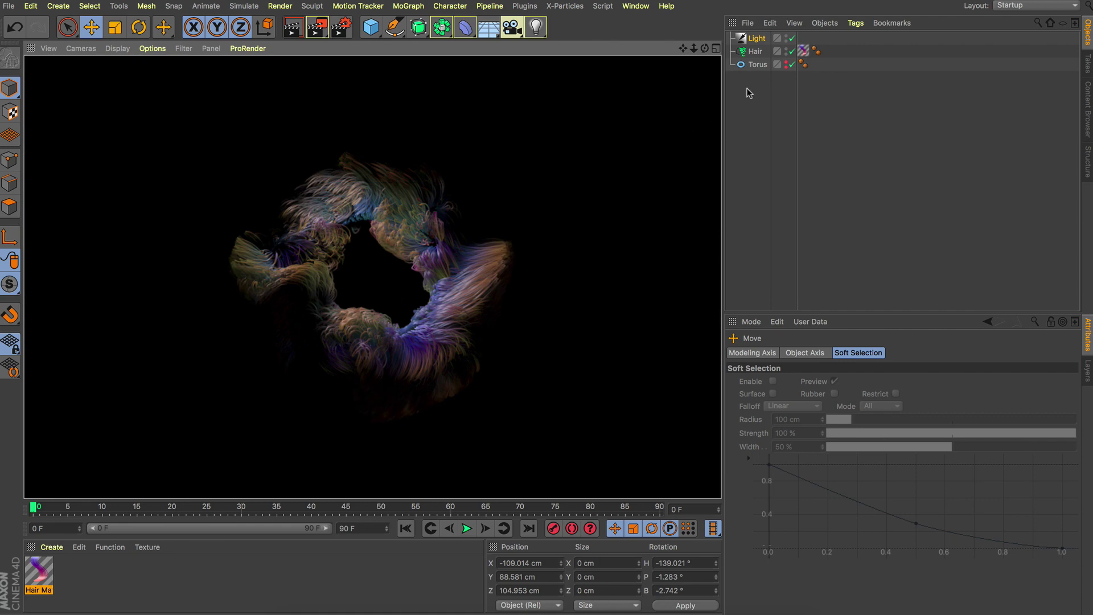
# Step: Restyle the hair on several sides of the ring with the hair Brush at radius 100, checking it with preview renders
pyautogui.click(750, 54)
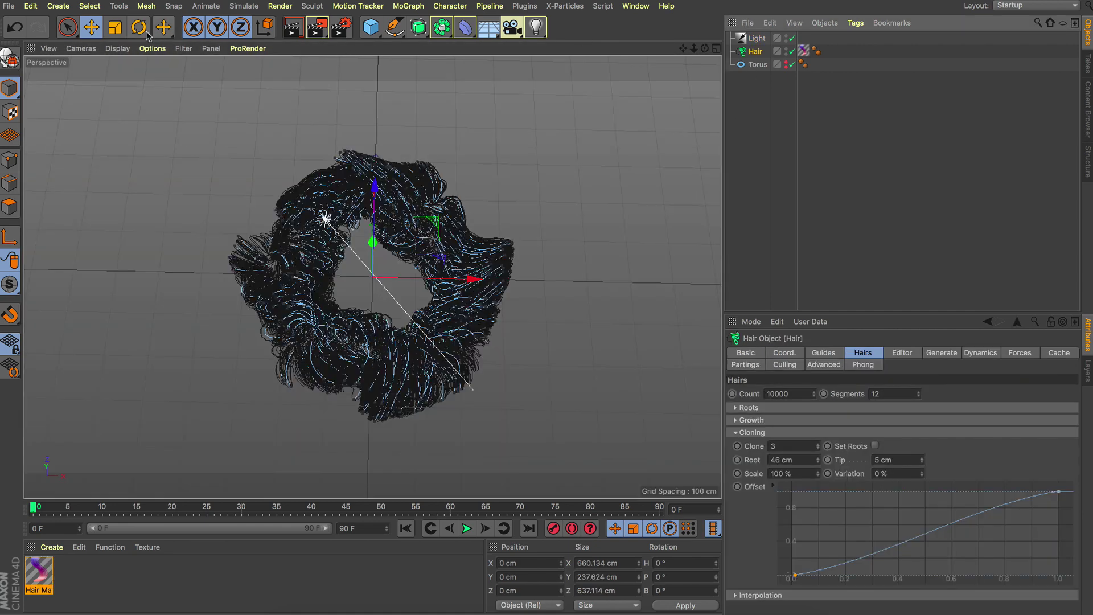
pyautogui.moveTo(163, 27); pyautogui.dragTo(203, 96)
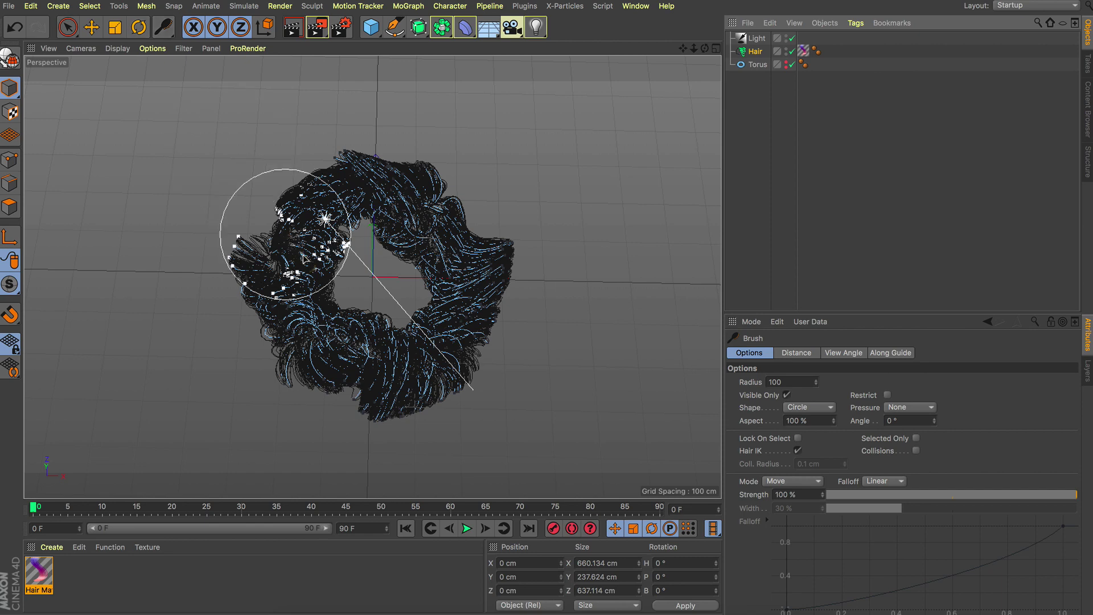
pyautogui.moveTo(287, 234)
pyautogui.mouseDown()
pyautogui.moveTo(317, 233)
pyautogui.moveTo(325, 137)
pyautogui.mouseUp()
pyautogui.moveTo(382, 299); pyautogui.dragTo(355, 346)
pyautogui.moveTo(445, 220); pyautogui.dragTo(486, 300)
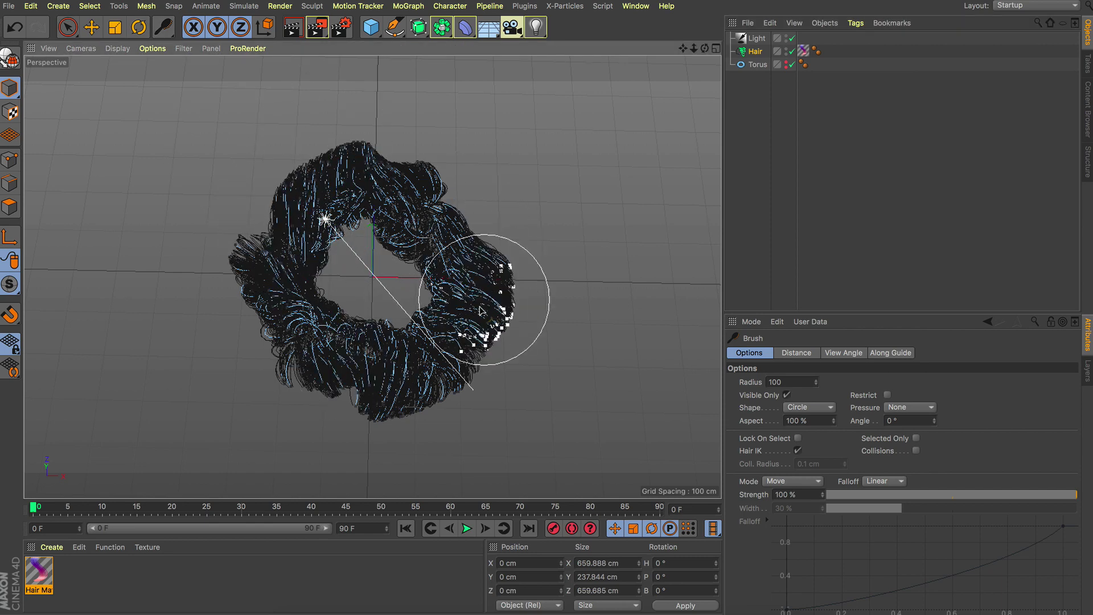
pyautogui.moveTo(423, 270)
pyautogui.mouseDown()
pyautogui.moveTo(442, 216)
pyautogui.moveTo(482, 198)
pyautogui.mouseUp()
pyautogui.press('super+r')
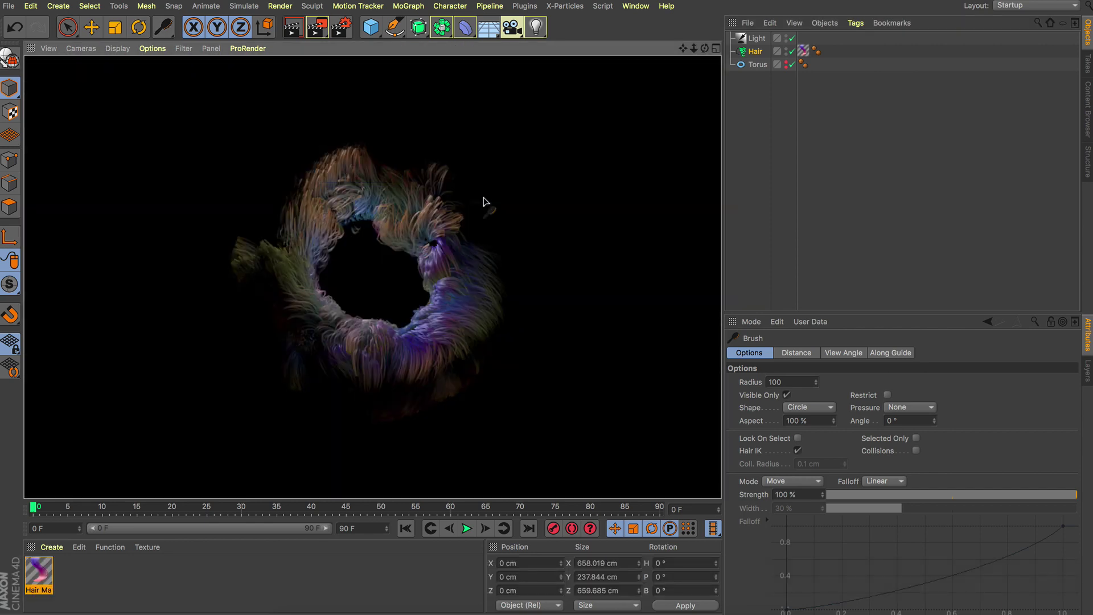
pyautogui.moveTo(266, 302); pyautogui.dragTo(298, 198)
pyautogui.press('super+r')
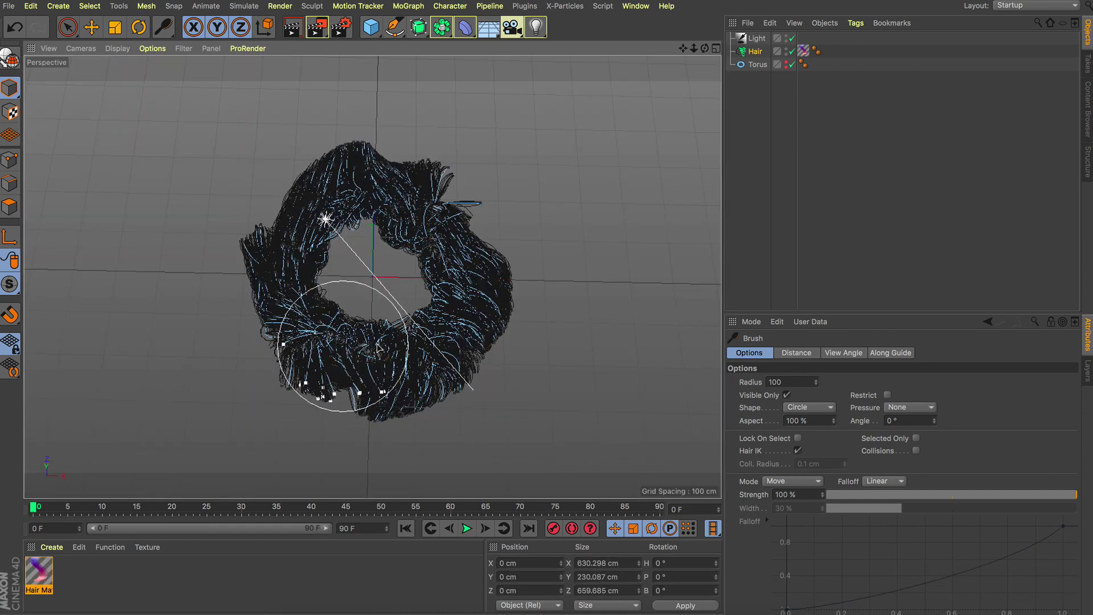
# Step: Set the Brush radius to 50, refine the tufts along the ring's lower inner edge and preview the render
pyautogui.doubleClick(774, 381)
pyautogui.write('50')
pyautogui.press('Return')
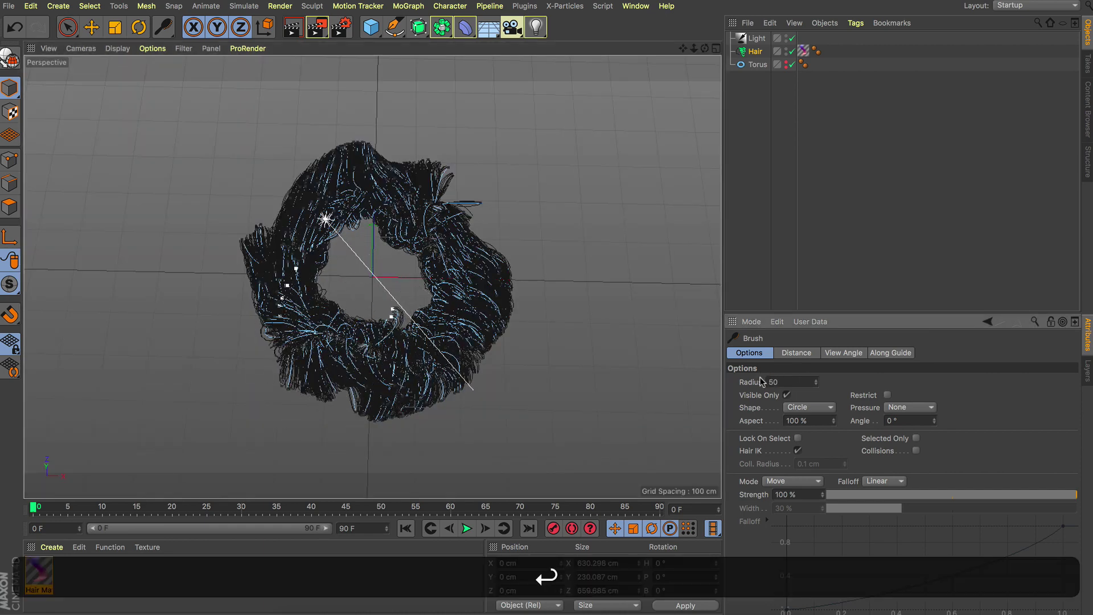
pyautogui.press('super+r')
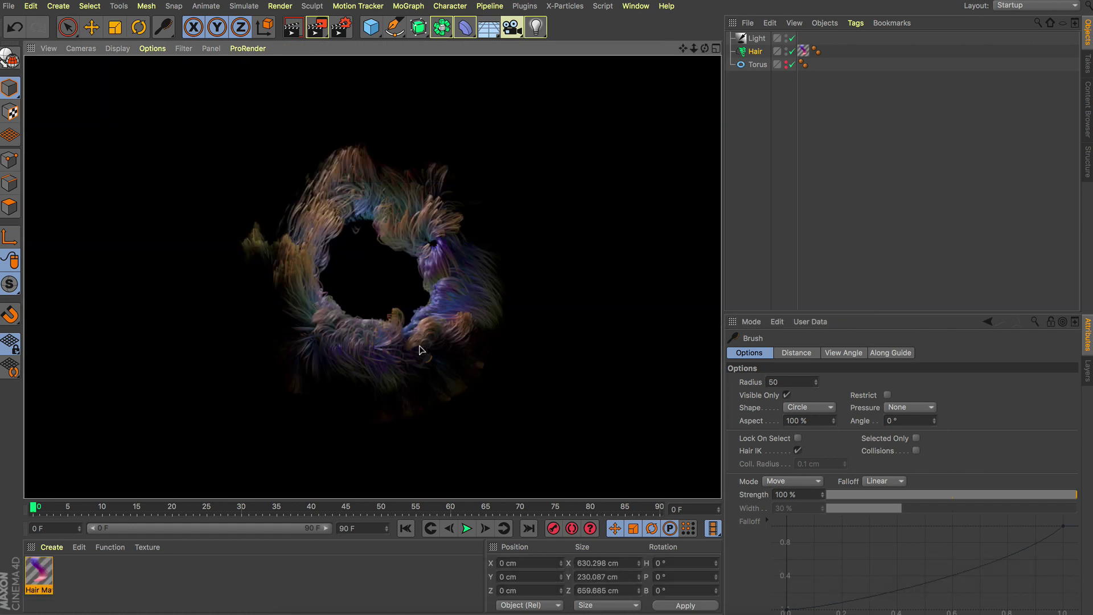
# Step: Set the render output to PNG with Alpha Channel and Straight Alpha enabled, and render the image to the Picture Viewer
pyautogui.click(341, 34)
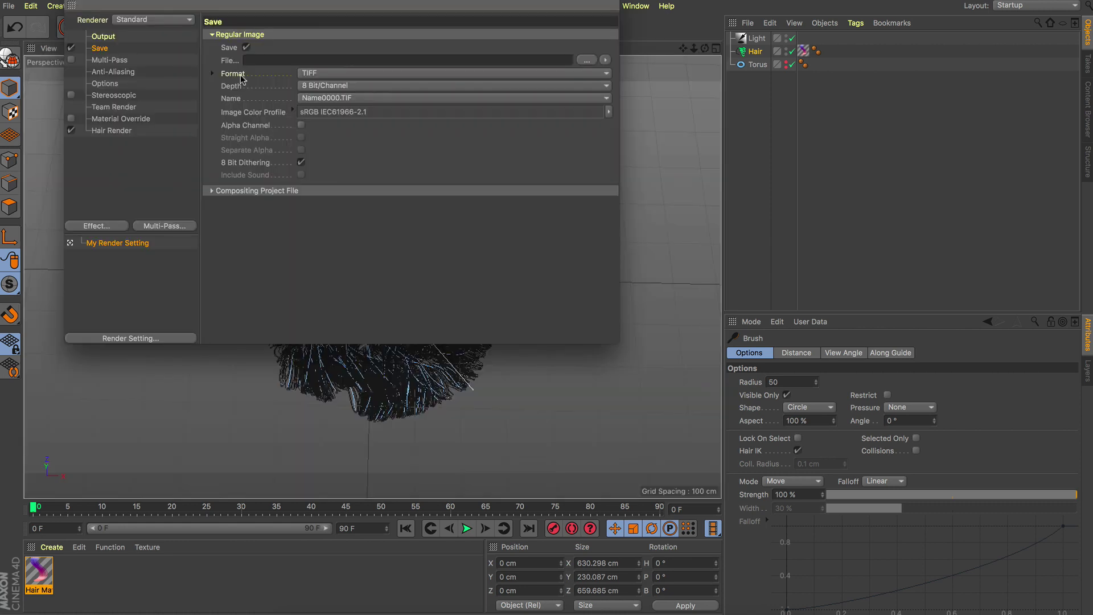
pyautogui.click(369, 74)
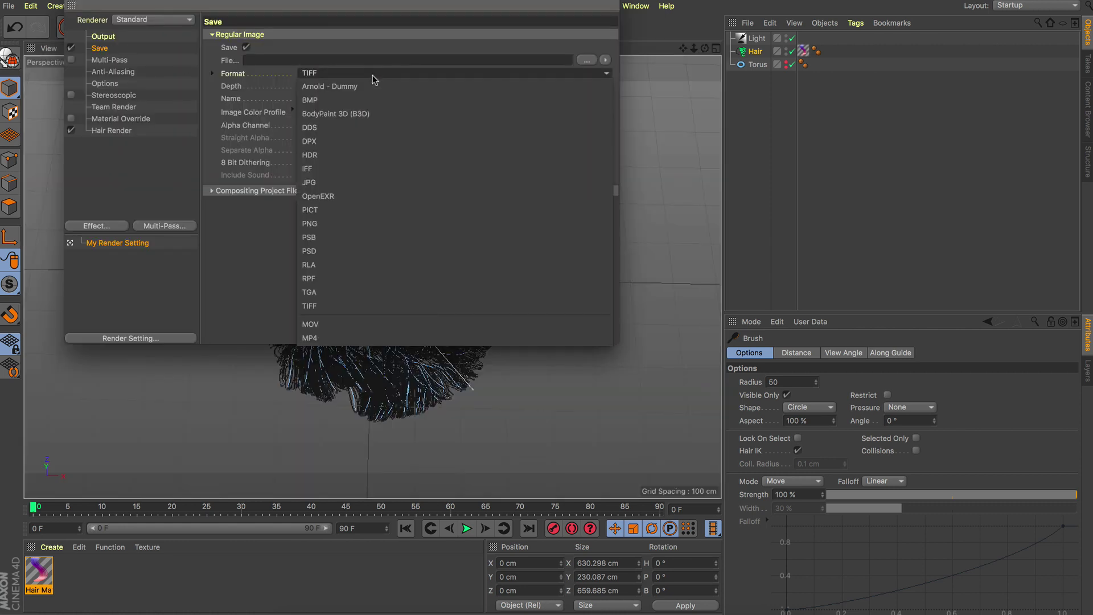
pyautogui.click(338, 228)
pyautogui.click(302, 126)
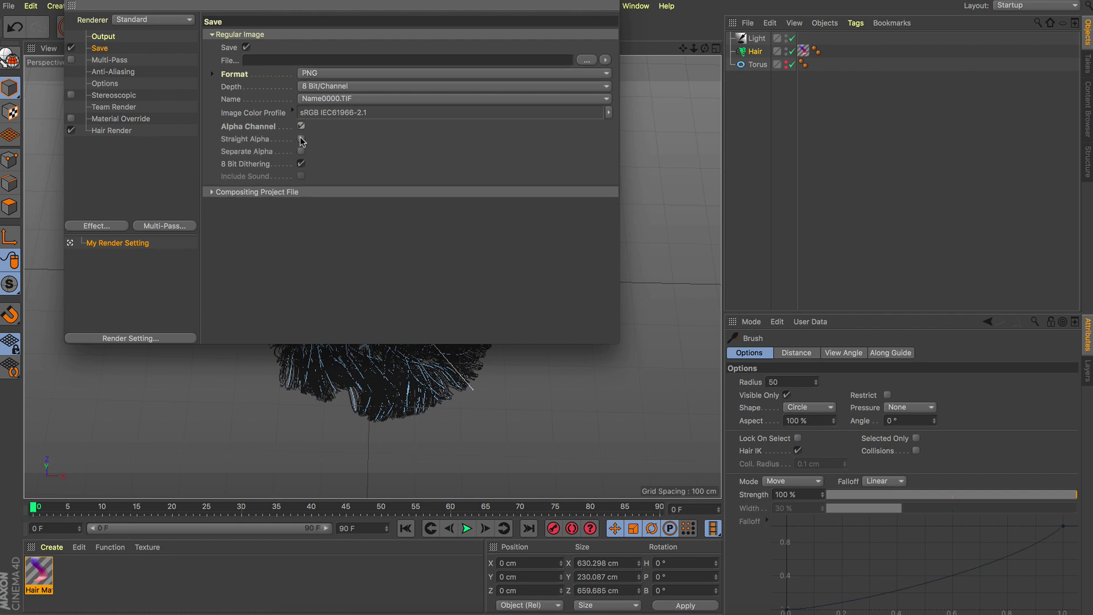
pyautogui.click(301, 139)
pyautogui.click(316, 33)
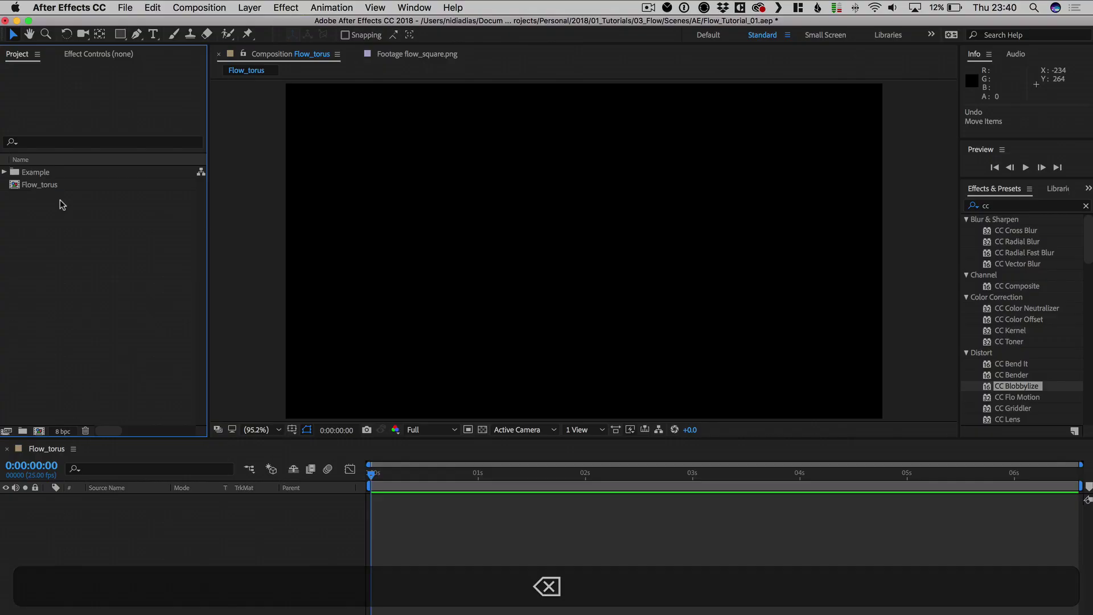
# Step: In After Effects, import Flow_tutorial_02.png as a single still without PNG Sequence and add it to the Flow_torus composition
pyautogui.press('super+i')
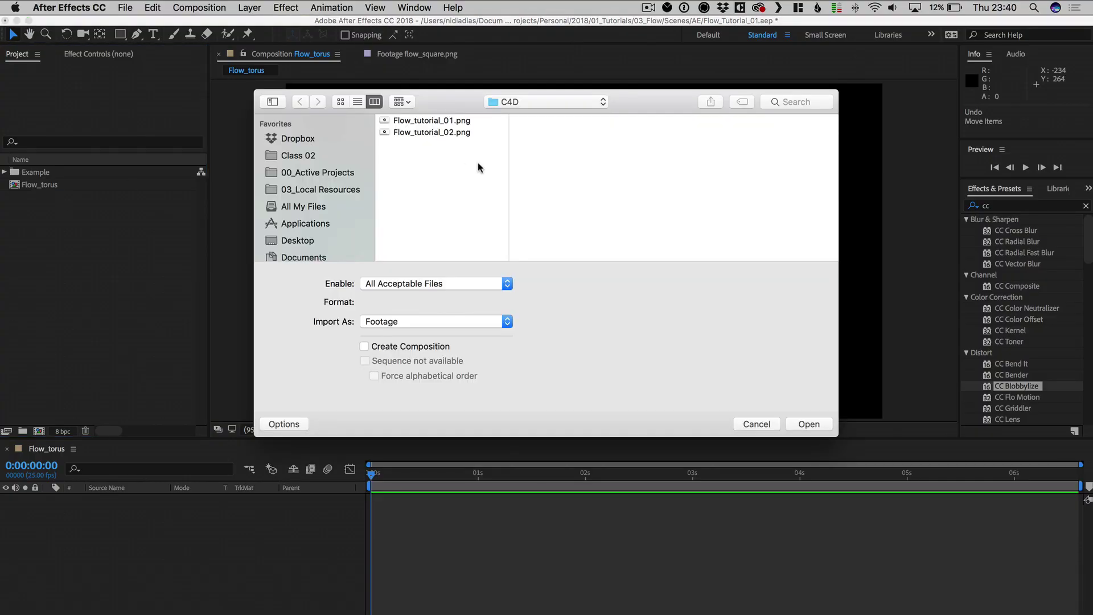
pyautogui.click(431, 132)
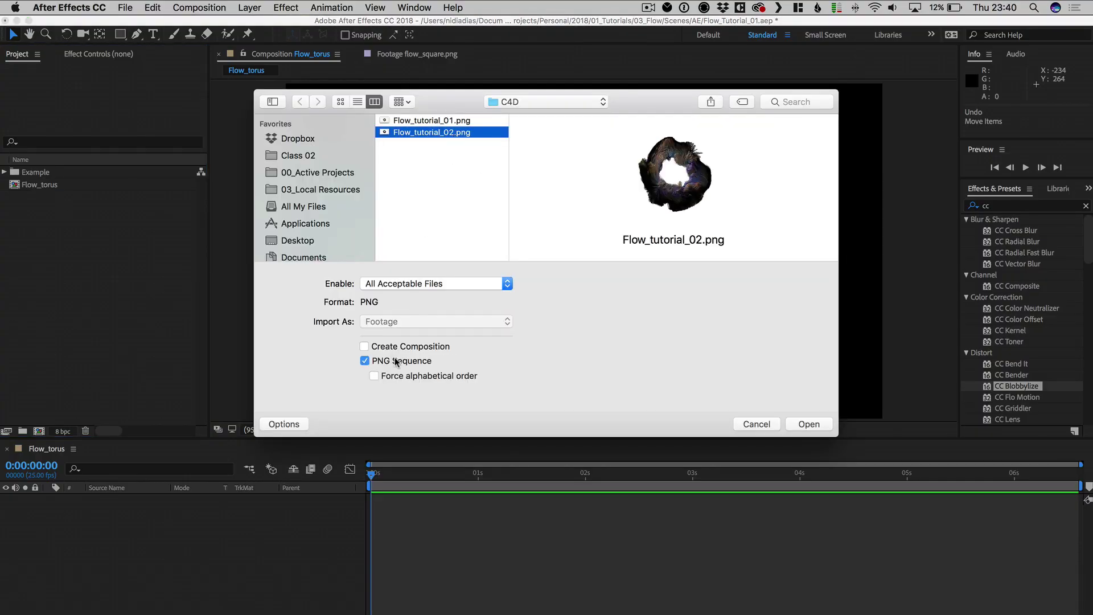
pyautogui.click(399, 361)
pyautogui.click(808, 424)
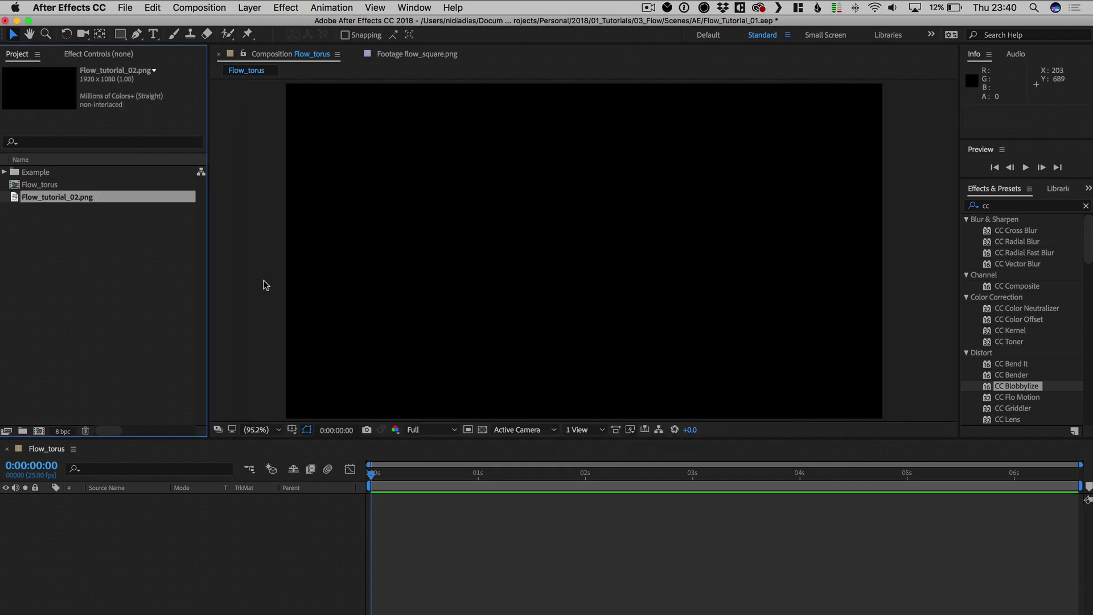
pyautogui.moveTo(83, 200); pyautogui.dragTo(102, 540)
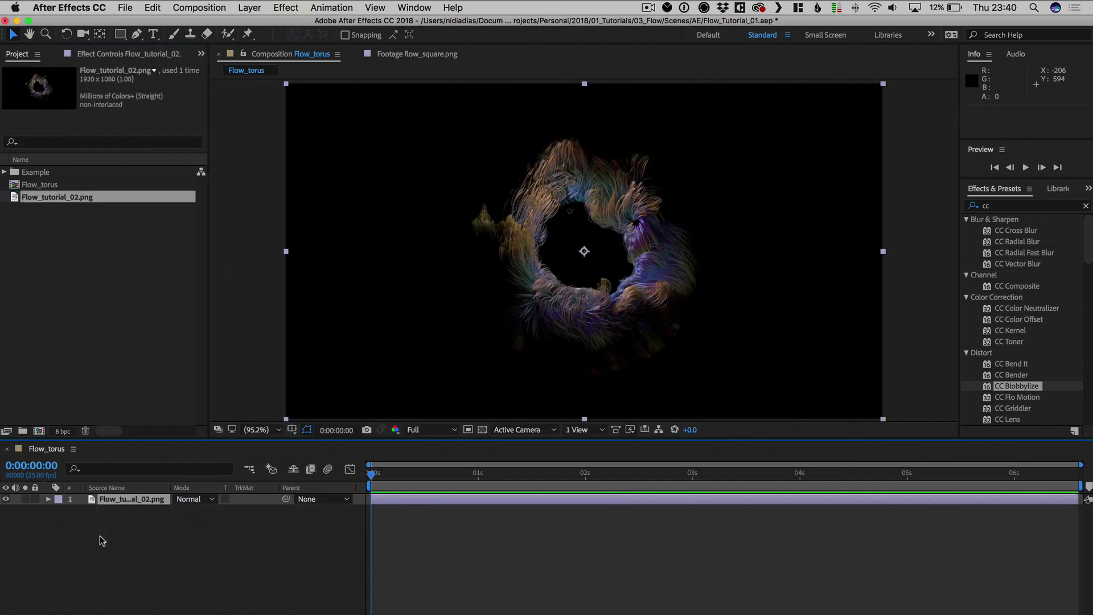
# Step: Create a black, composition-sized solid named BG and place it beneath the torus image layer
pyautogui.rightClick(121, 539)
pyautogui.moveTo(159, 515)
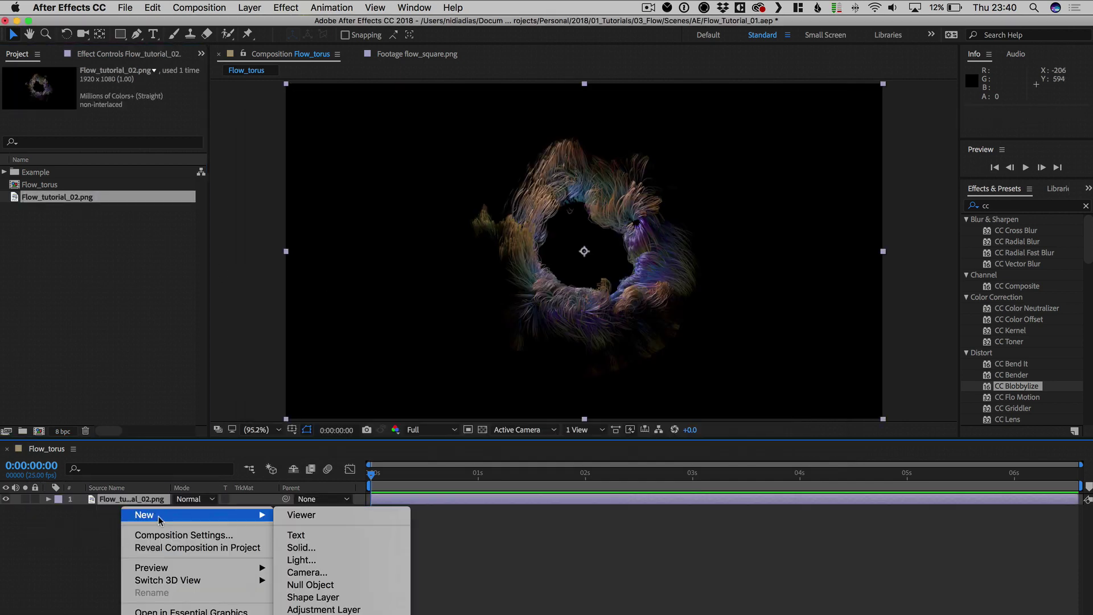
pyautogui.click(330, 547)
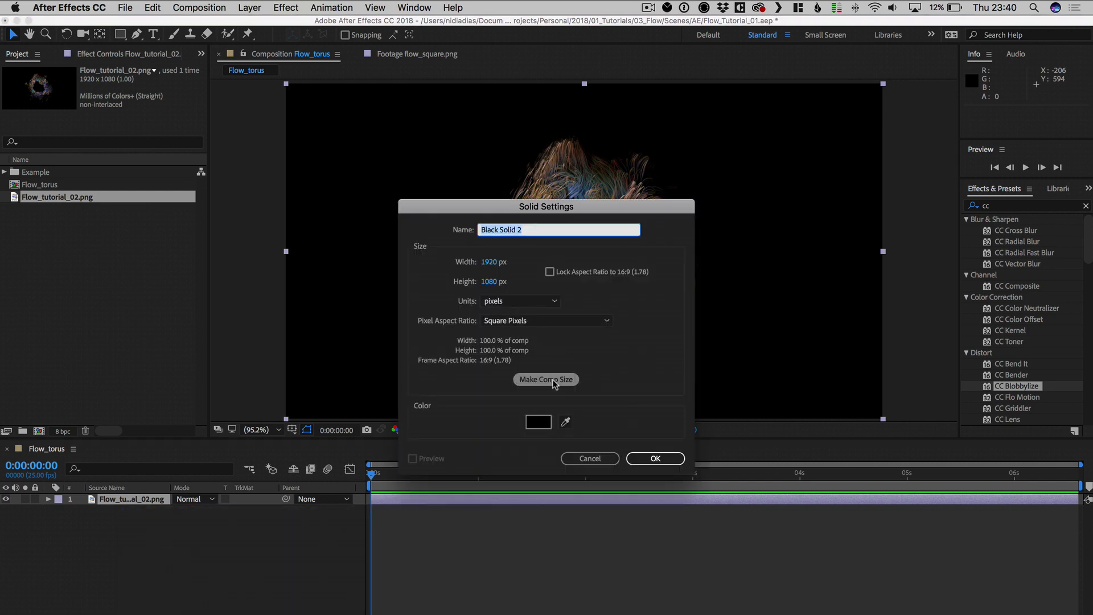
pyautogui.click(553, 380)
pyautogui.moveTo(525, 231); pyautogui.dragTo(391, 218)
pyautogui.write('BG')
pyautogui.press('Return')
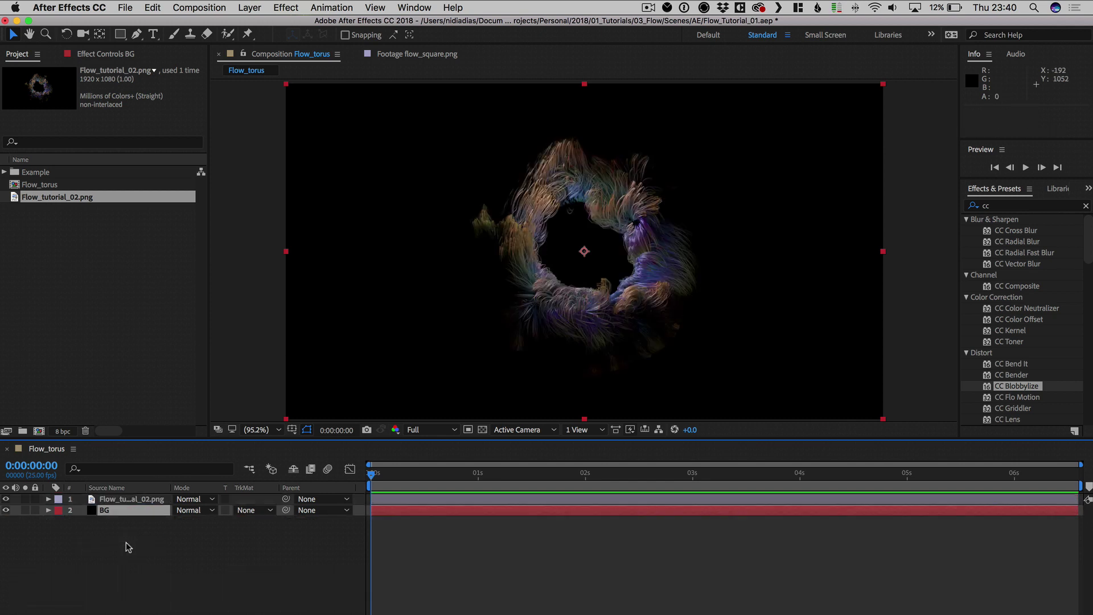
# Step: Create an adjustment layer above the torus image in Flow_torus and apply the CC Glass effect to it
pyautogui.click(158, 534)
pyautogui.click(249, 7)
pyautogui.moveTo(256, 22)
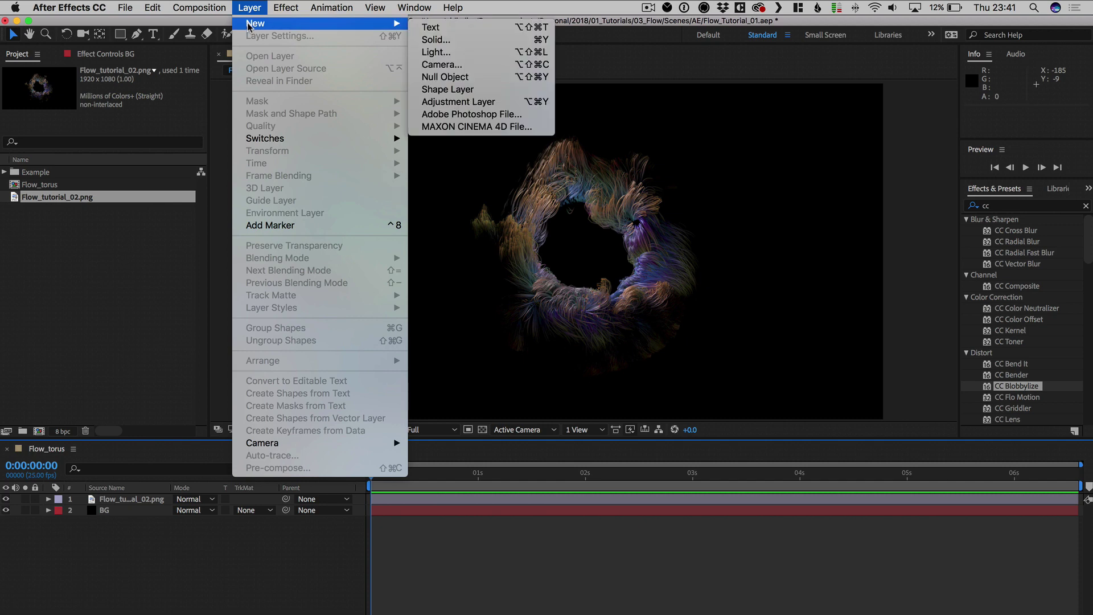
pyautogui.click(470, 102)
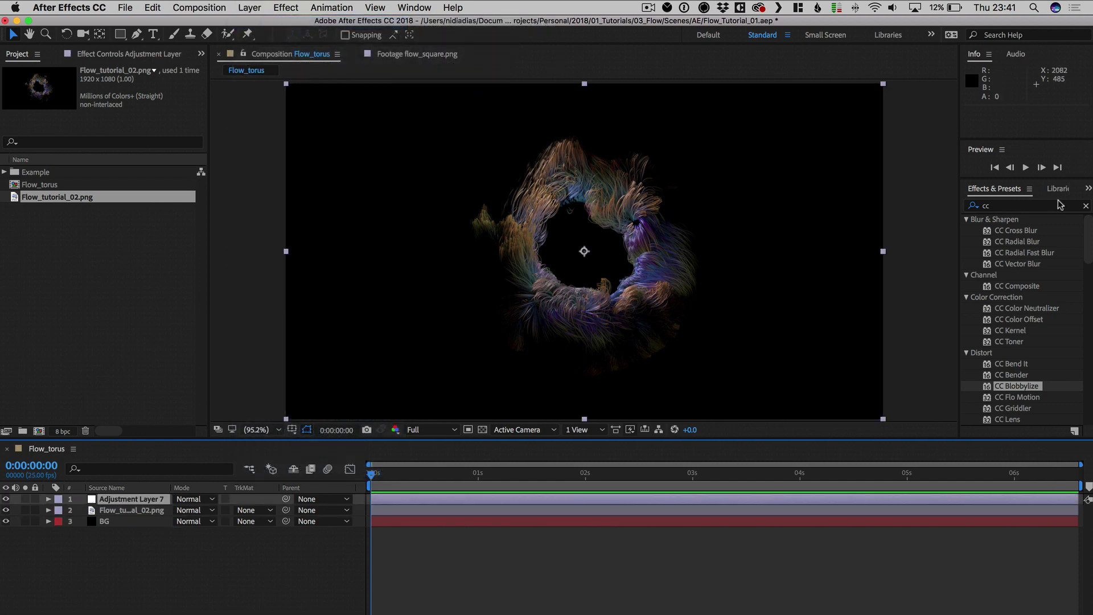
pyautogui.click(1010, 205)
pyautogui.write('cc glas')
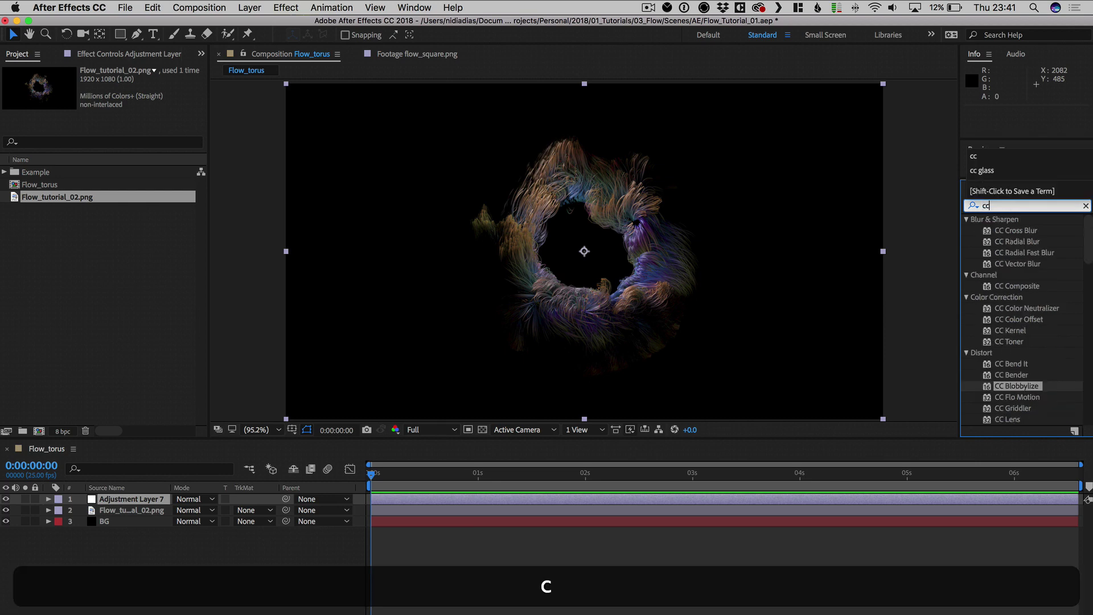
pyautogui.write('s')
pyautogui.moveTo(1007, 230); pyautogui.dragTo(139, 501)
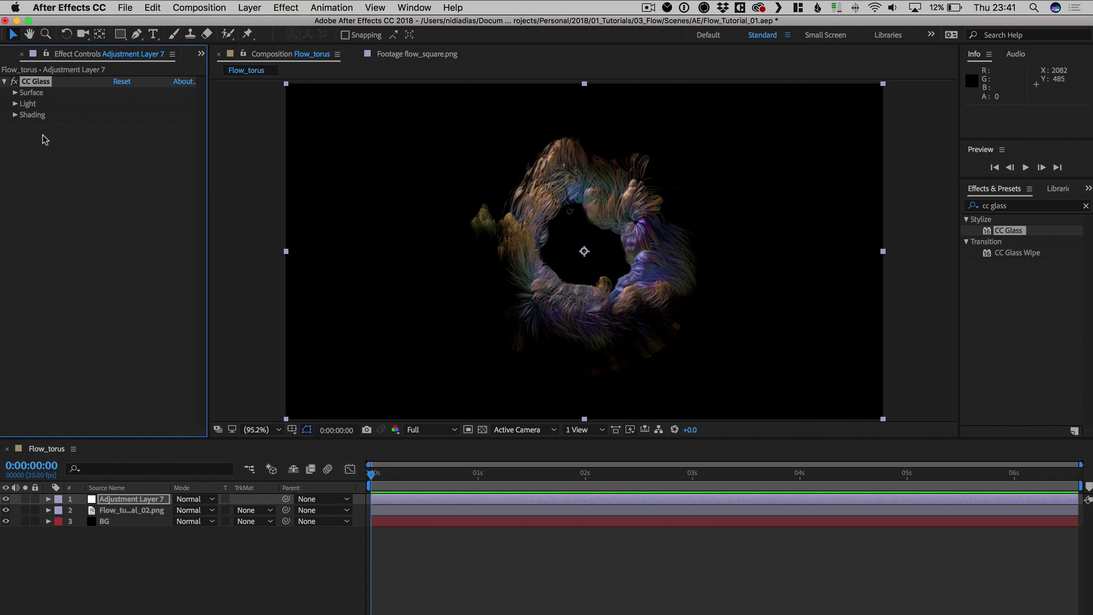
# Step: In the CC Glass surface settings, set Softness to 10.3 and Displacement to -149
pyautogui.click(16, 93)
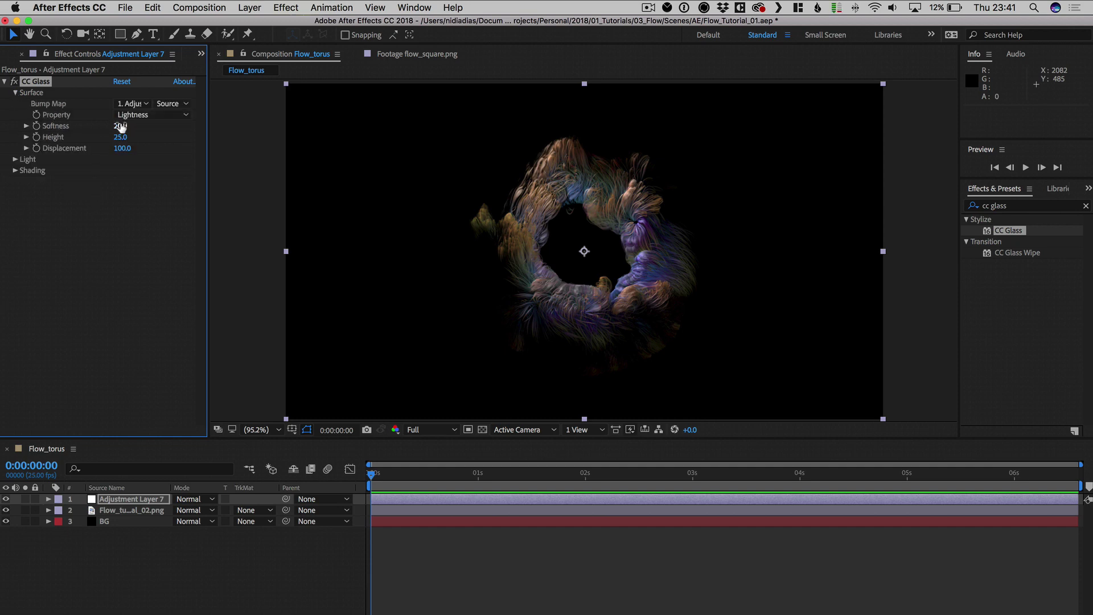
pyautogui.moveTo(112, 125)
pyautogui.mouseDown()
pyautogui.moveTo(94, 125)
pyautogui.moveTo(109, 126)
pyautogui.mouseUp()
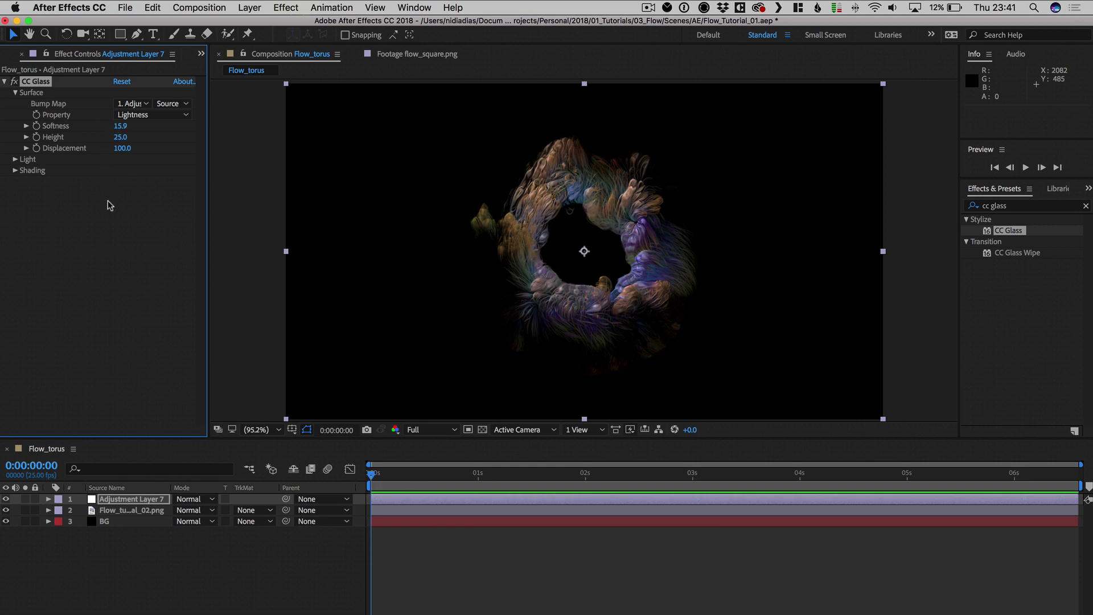
pyautogui.moveTo(121, 149)
pyautogui.mouseDown()
pyautogui.moveTo(136, 149)
pyautogui.moveTo(9, 147)
pyautogui.mouseUp()
pyautogui.moveTo(123, 149)
pyautogui.mouseDown()
pyautogui.moveTo(97, 147)
pyautogui.moveTo(117, 147)
pyautogui.moveTo(116, 176)
pyautogui.moveTo(122, 149)
pyautogui.mouseUp()
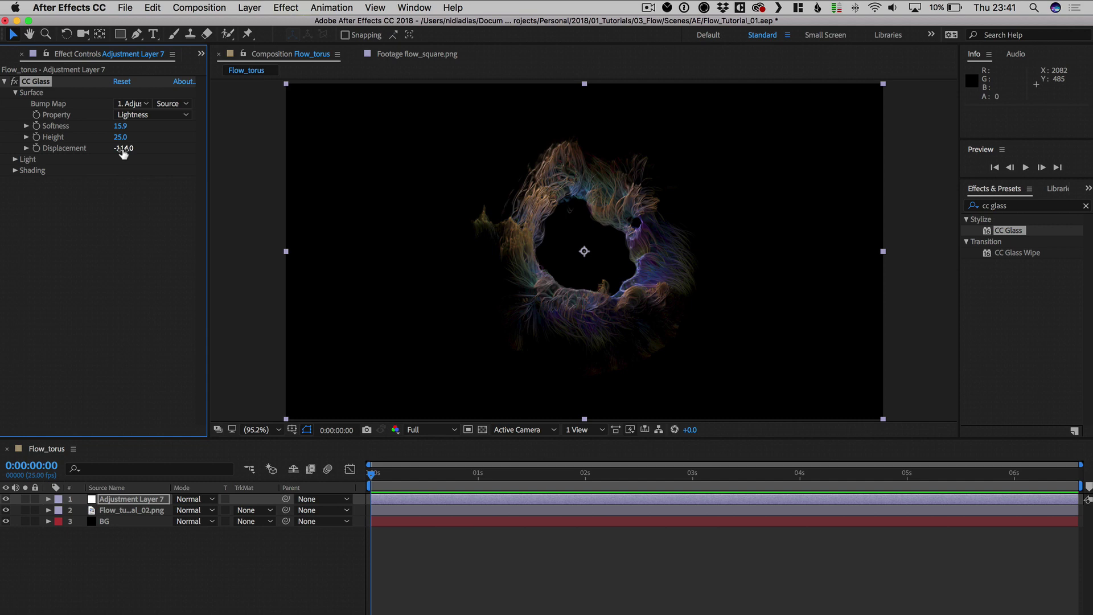
pyautogui.moveTo(122, 149)
pyautogui.mouseDown()
pyautogui.moveTo(154, 150)
pyautogui.moveTo(91, 150)
pyautogui.moveTo(125, 128)
pyautogui.mouseUp()
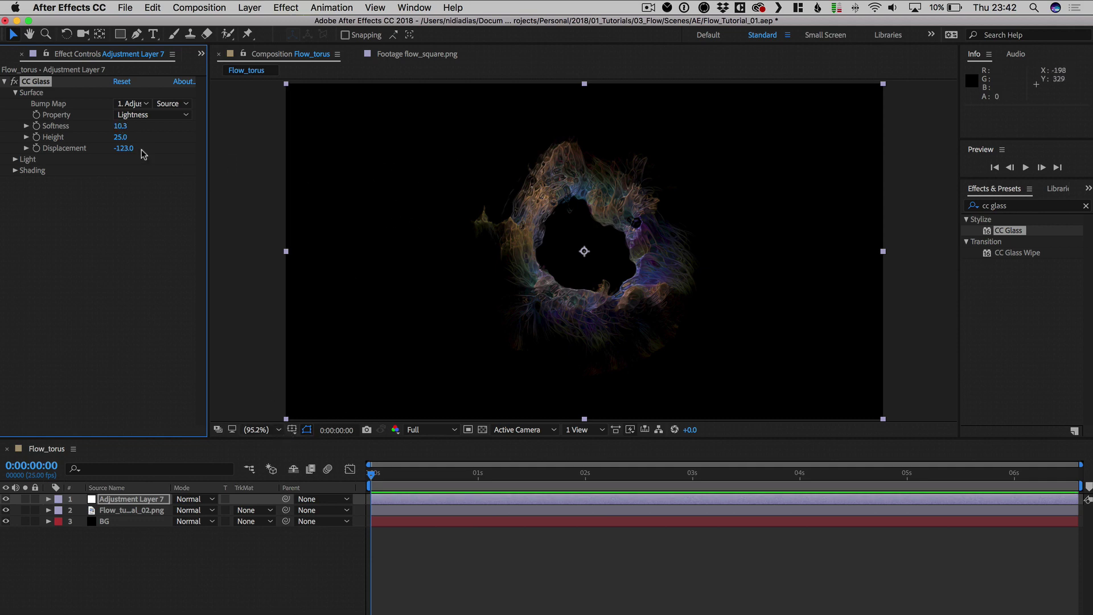
pyautogui.moveTo(115, 148); pyautogui.dragTo(122, 237)
# Step: Set the CC Glass Light Height to 82, Ambient to 78 and Specular to 72, and raise Diffuse slightly
pyautogui.click(16, 160)
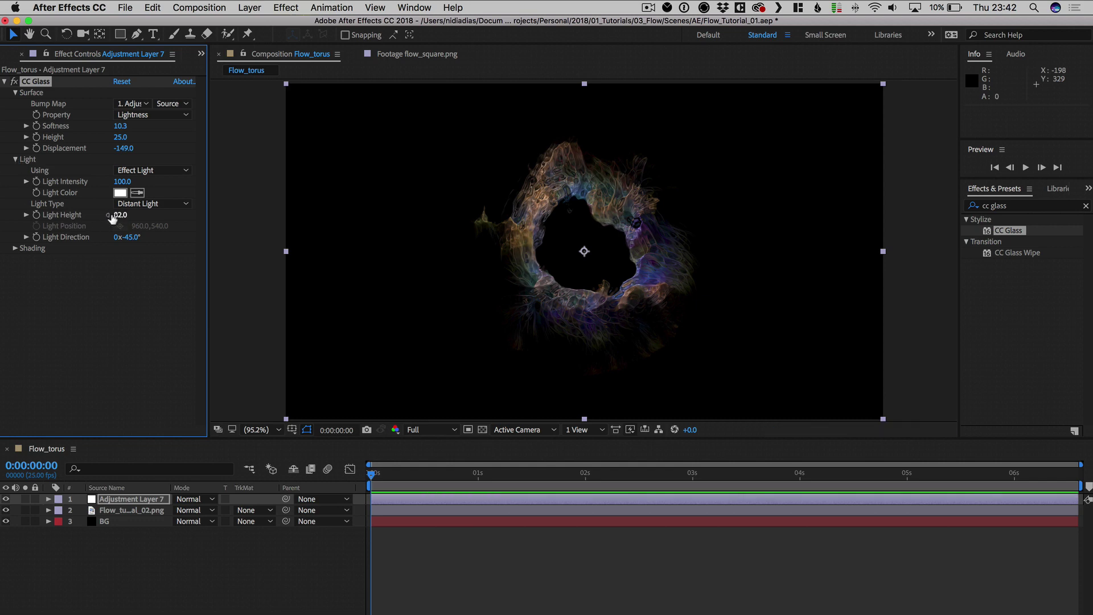
pyautogui.click(16, 249)
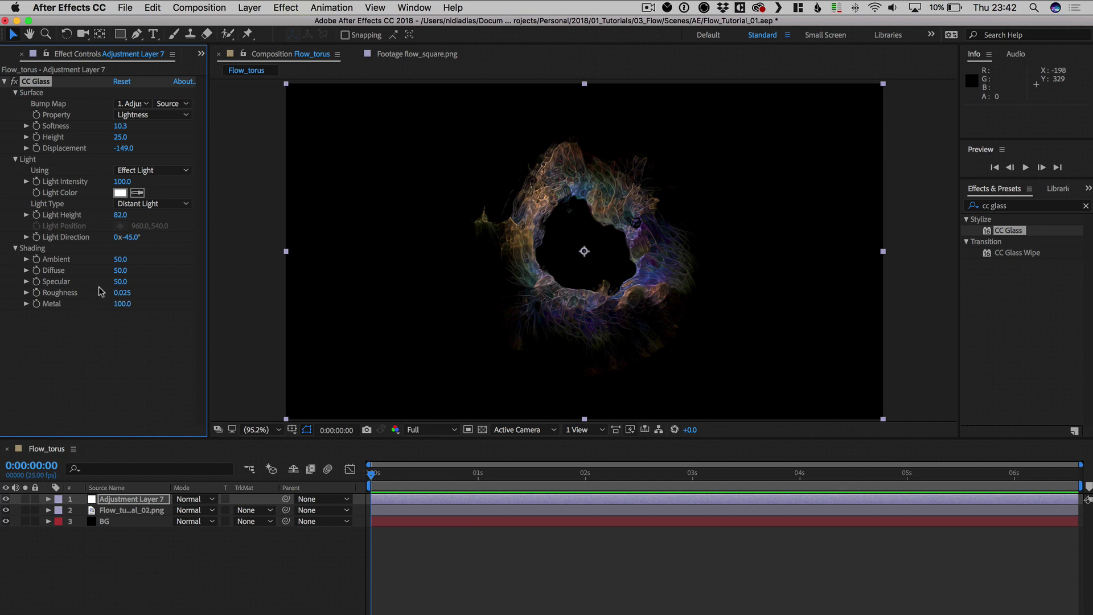
pyautogui.moveTo(121, 259); pyautogui.dragTo(139, 259)
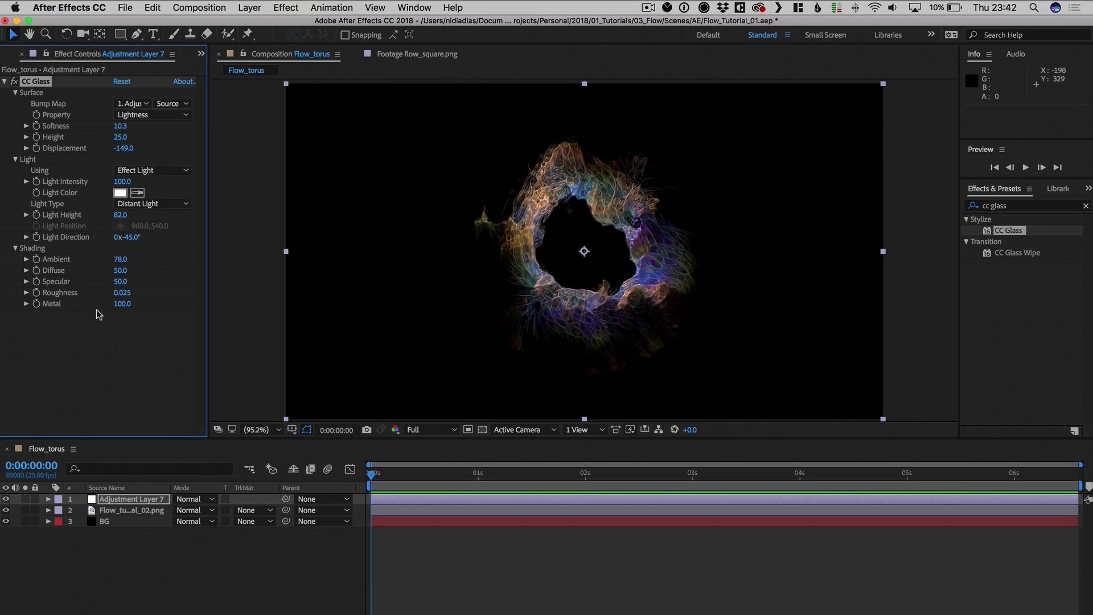
pyautogui.moveTo(121, 281); pyautogui.dragTo(136, 281)
pyautogui.moveTo(121, 270); pyautogui.dragTo(136, 271)
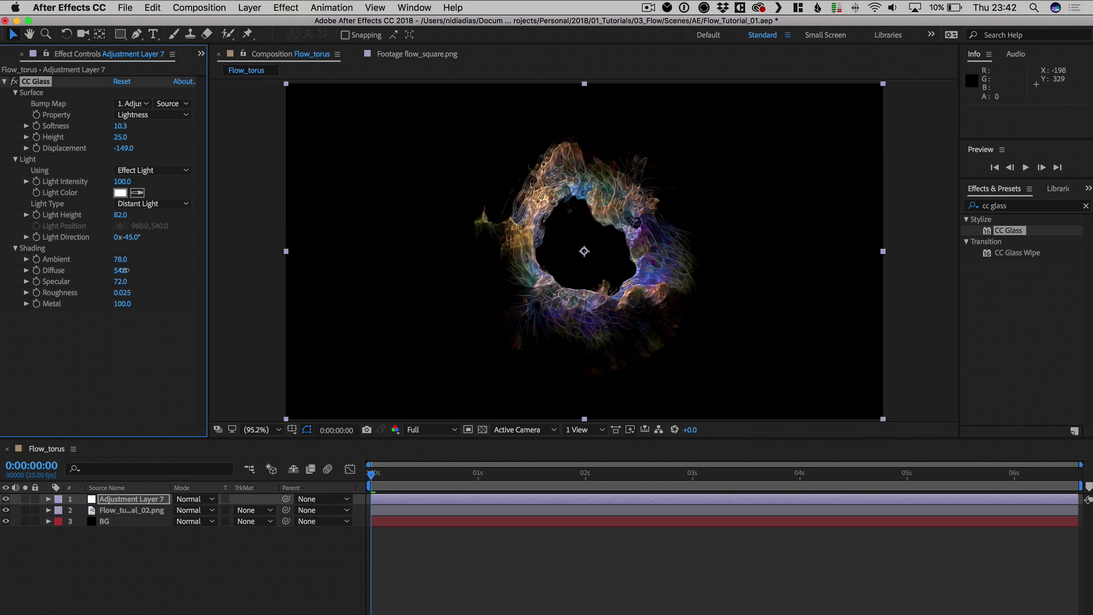
pyautogui.click(5, 81)
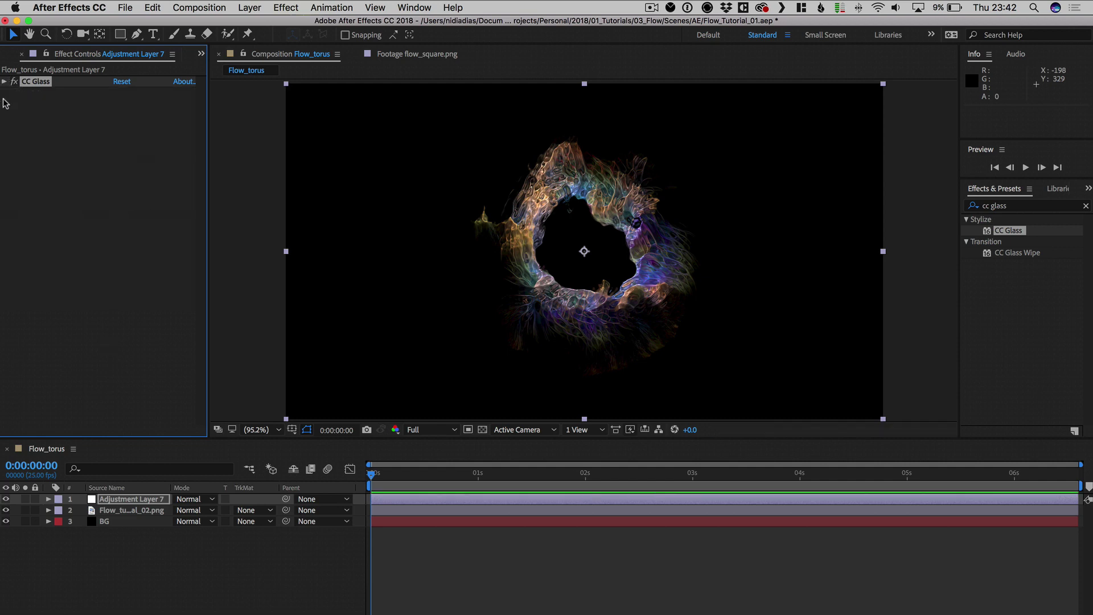
# Step: Rename the adjustment layer carrying the CC Glass effect as "cc glass"
pyautogui.click(143, 501)
pyautogui.press('Return')
pyautogui.write('cc g')
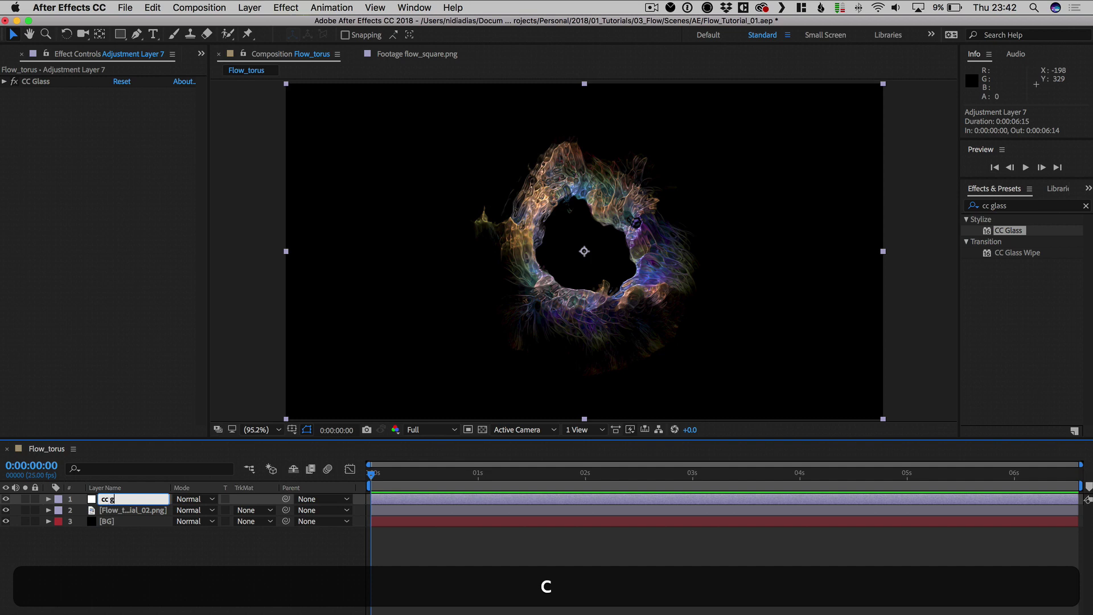
pyautogui.write('lass')
pyautogui.press('Return')
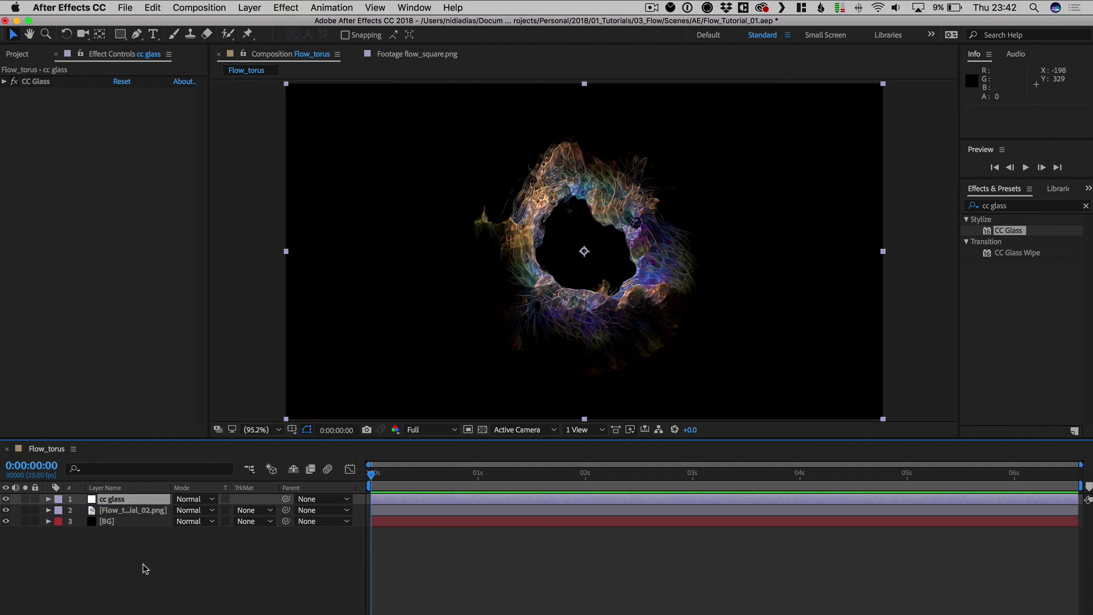
# Step: Duplicate the cc glass layer, remove the CC Glass effect from the copy and rename it Find Edges
pyautogui.click(124, 500)
pyautogui.press('super+d')
pyautogui.click(40, 81)
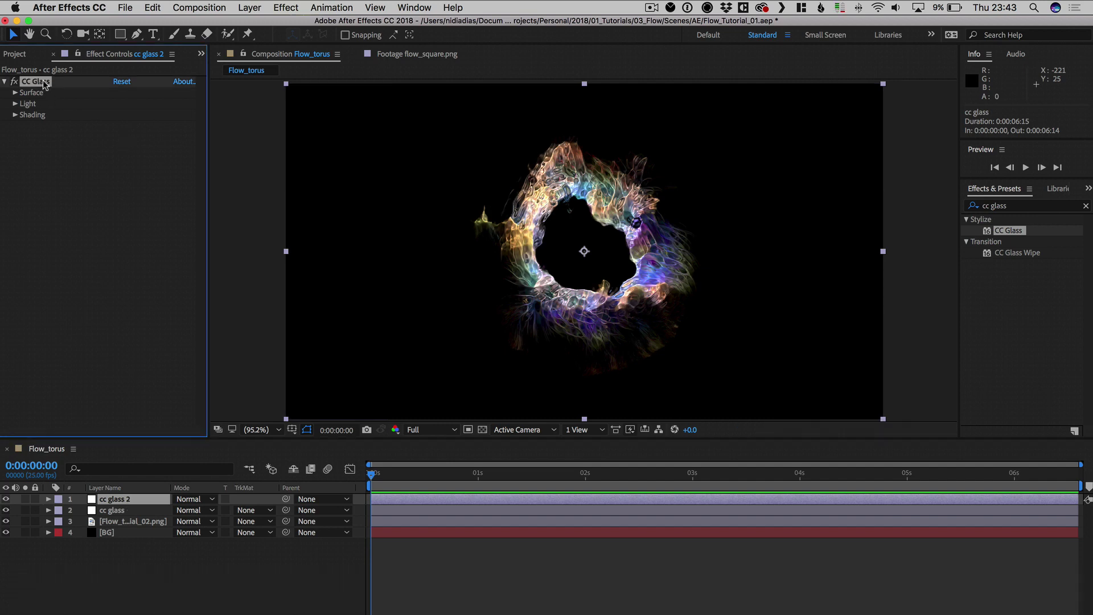
pyautogui.press('BackSpace')
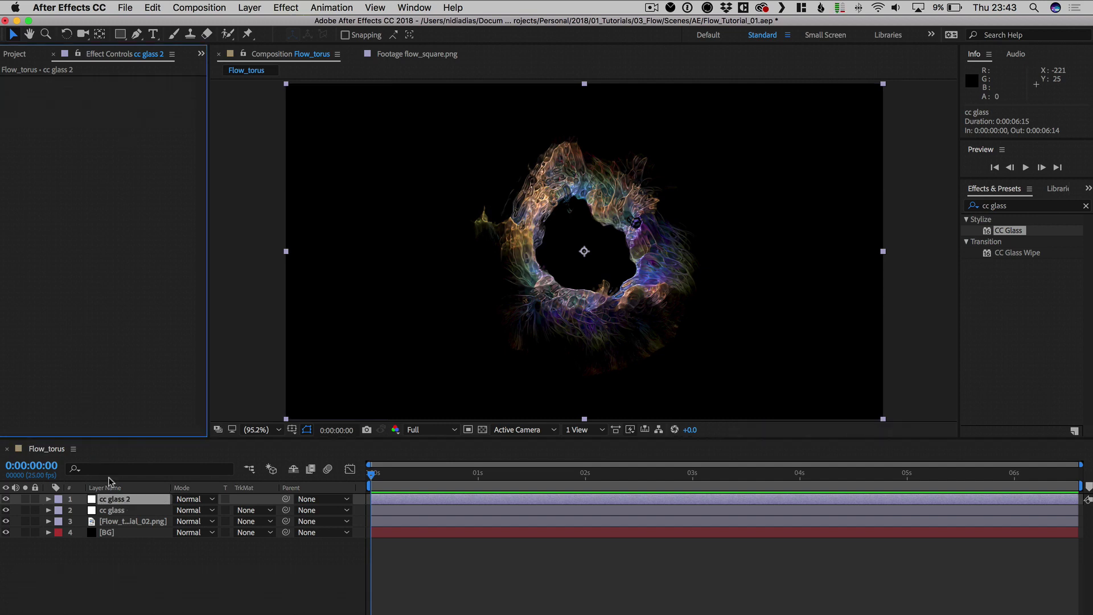
pyautogui.click(122, 500)
pyautogui.press('Return')
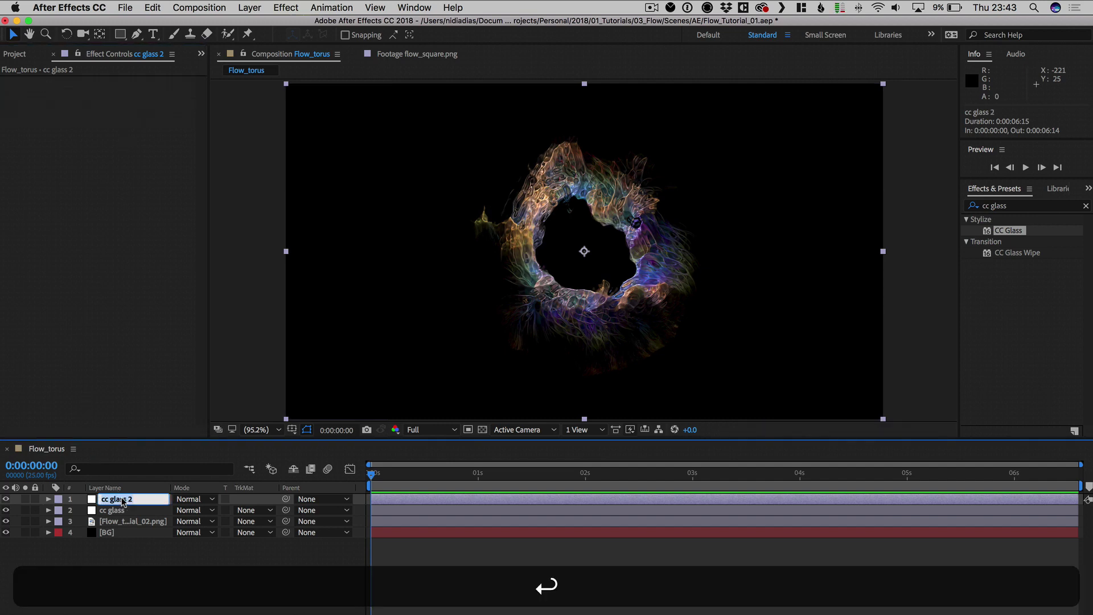
pyautogui.write('Find Edges')
pyautogui.press('Return')
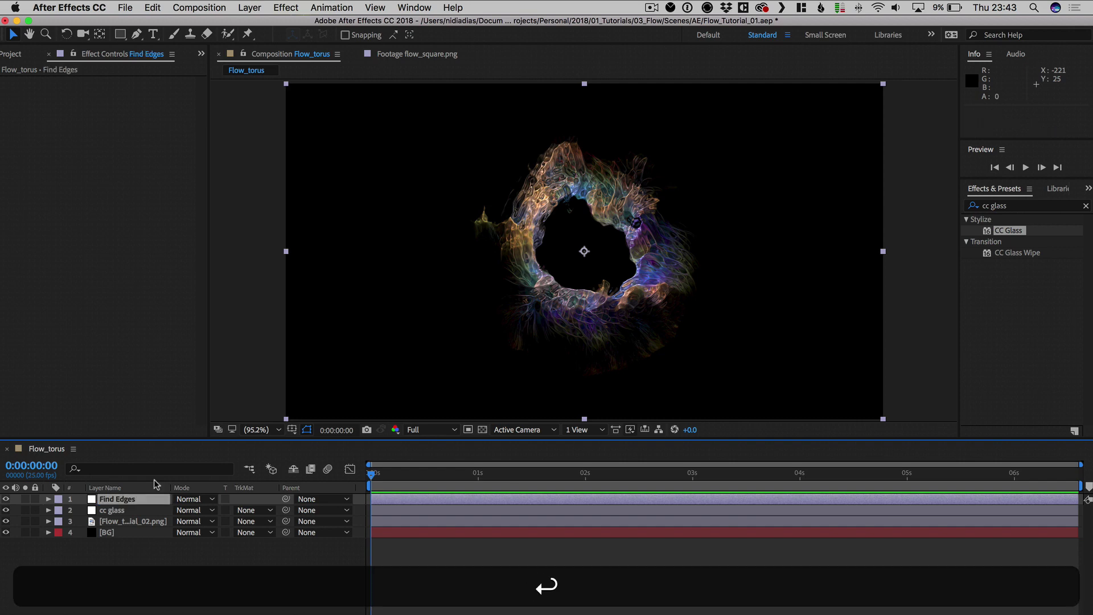
# Step: Apply the Find Edges effect to the Find Edges adjustment layer with Invert enabled
pyautogui.click(1029, 205)
pyautogui.write('find e')
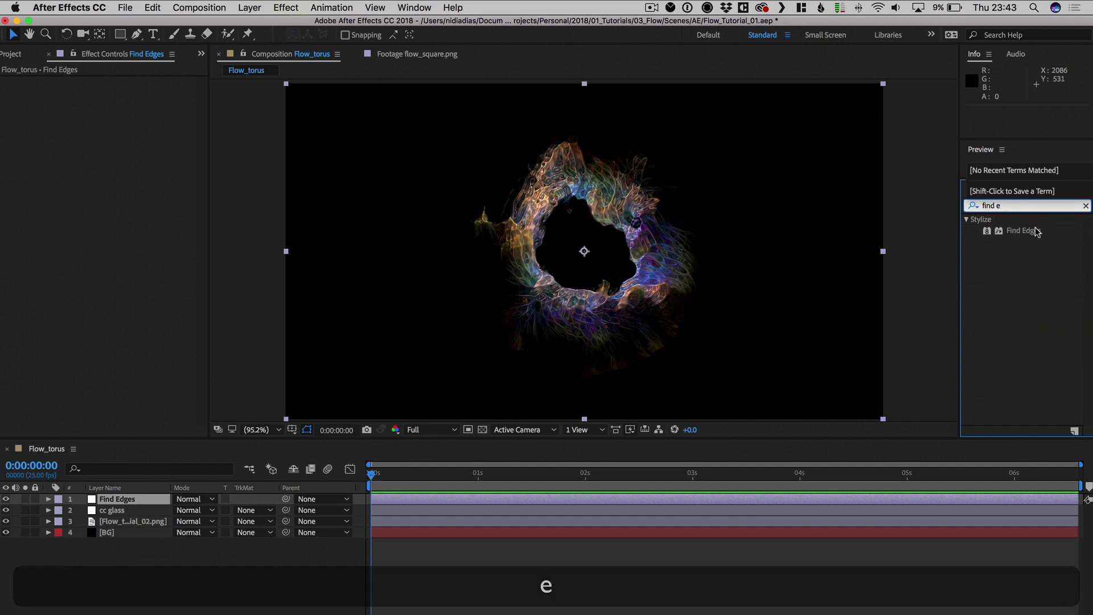
pyautogui.moveTo(1033, 231); pyautogui.dragTo(137, 500)
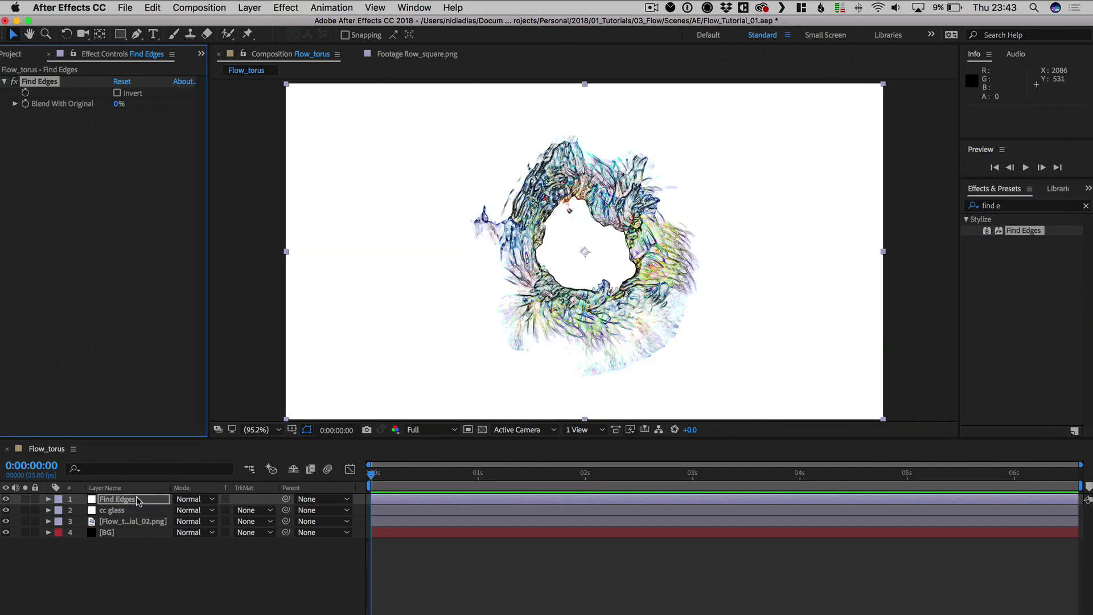
pyautogui.click(118, 93)
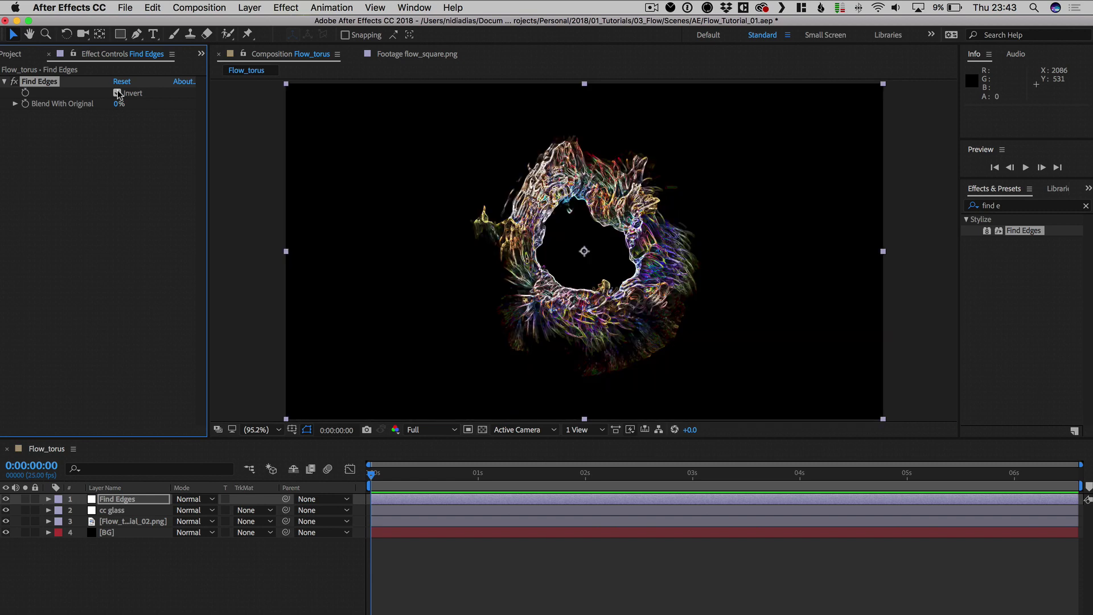
# Step: Set the Find Edges layer to Screen mode at 33% opacity and compare the ring with the layer hidden and shown
pyautogui.click(111, 510)
pyautogui.press('t')
pyautogui.click(194, 510)
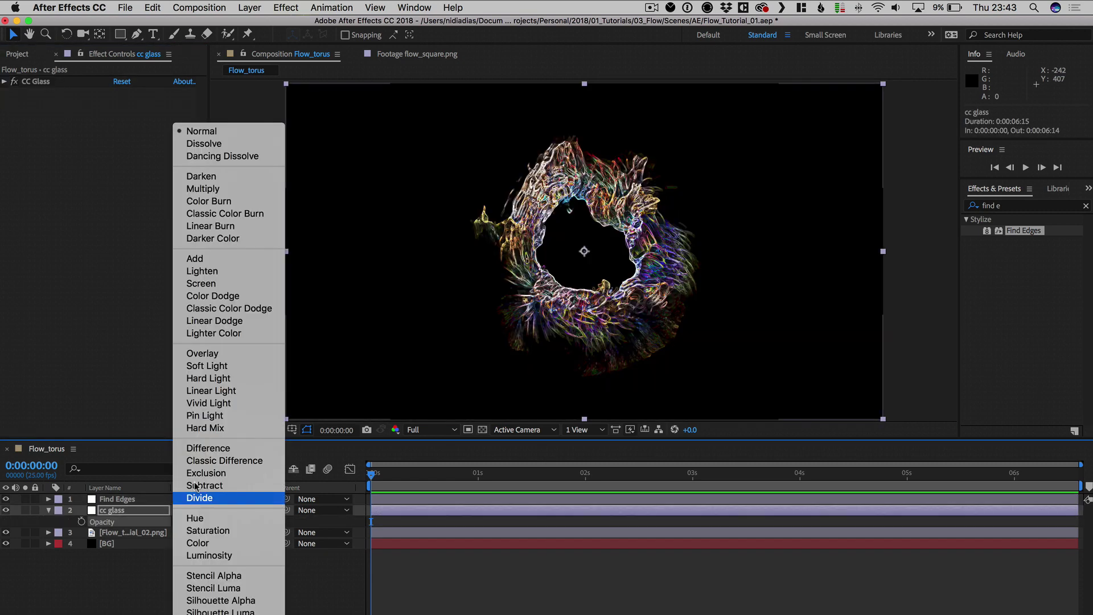
pyautogui.click(205, 283)
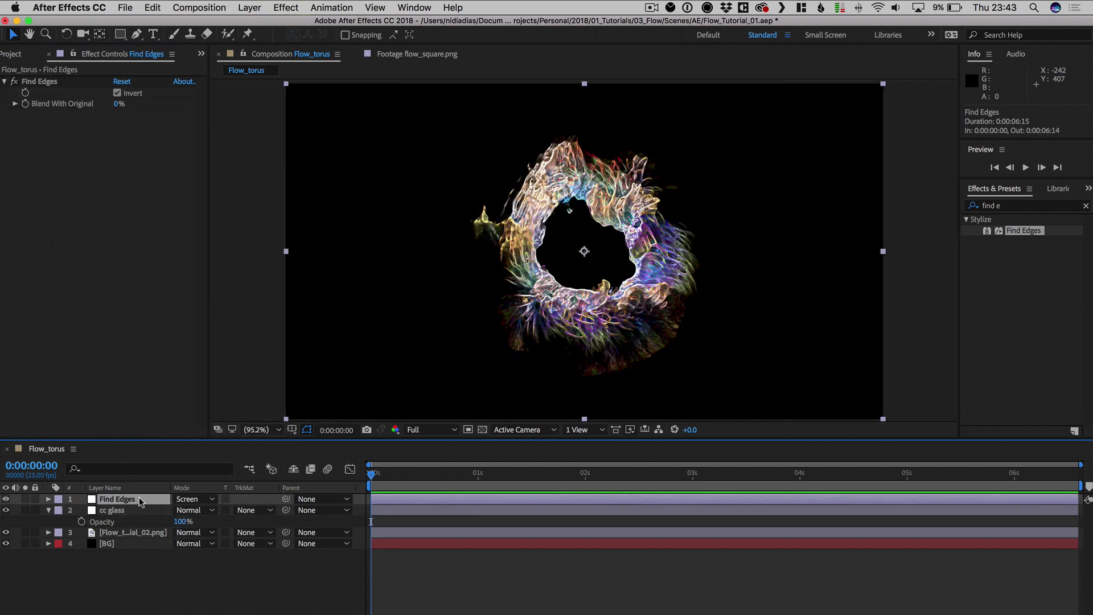
pyautogui.press('t')
pyautogui.click(181, 510)
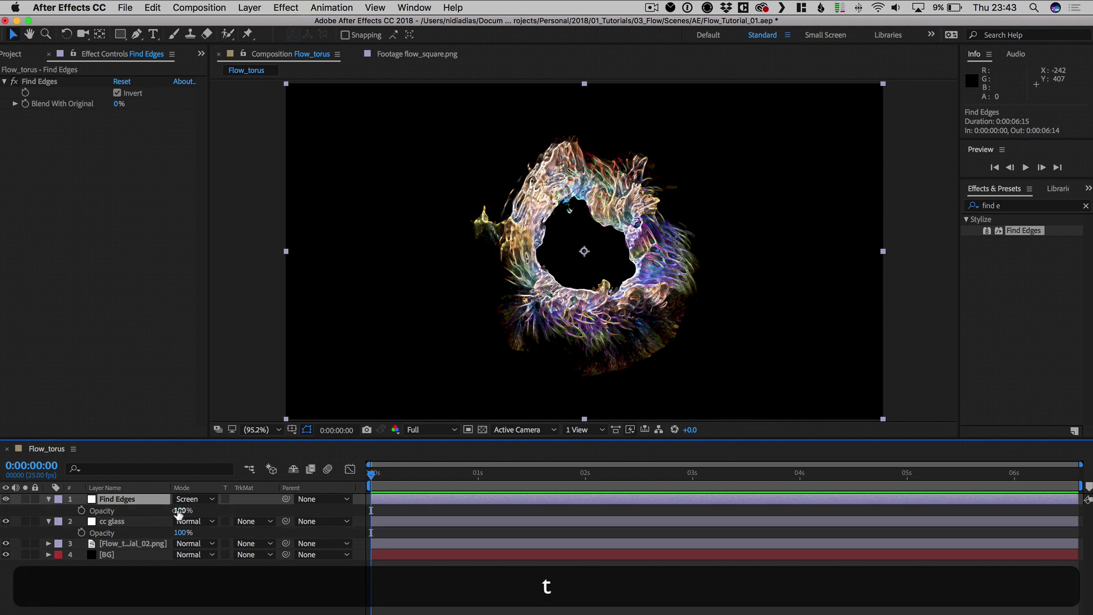
pyautogui.write('33')
pyautogui.press('Return')
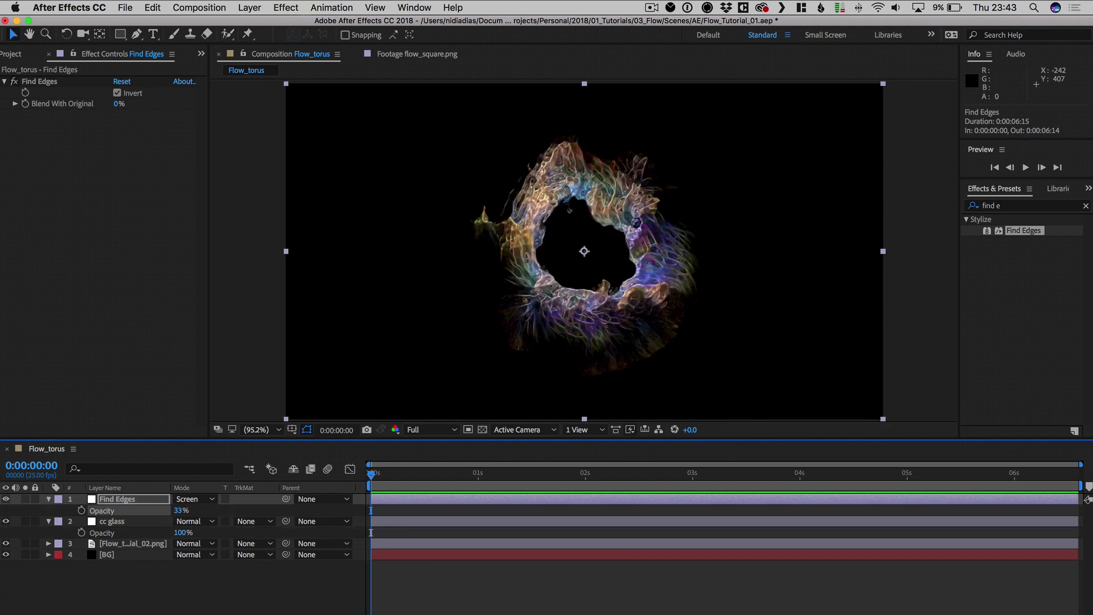
pyautogui.click(6, 499)
pyautogui.click(6, 499)
pyautogui.click(48, 499)
pyautogui.click(49, 511)
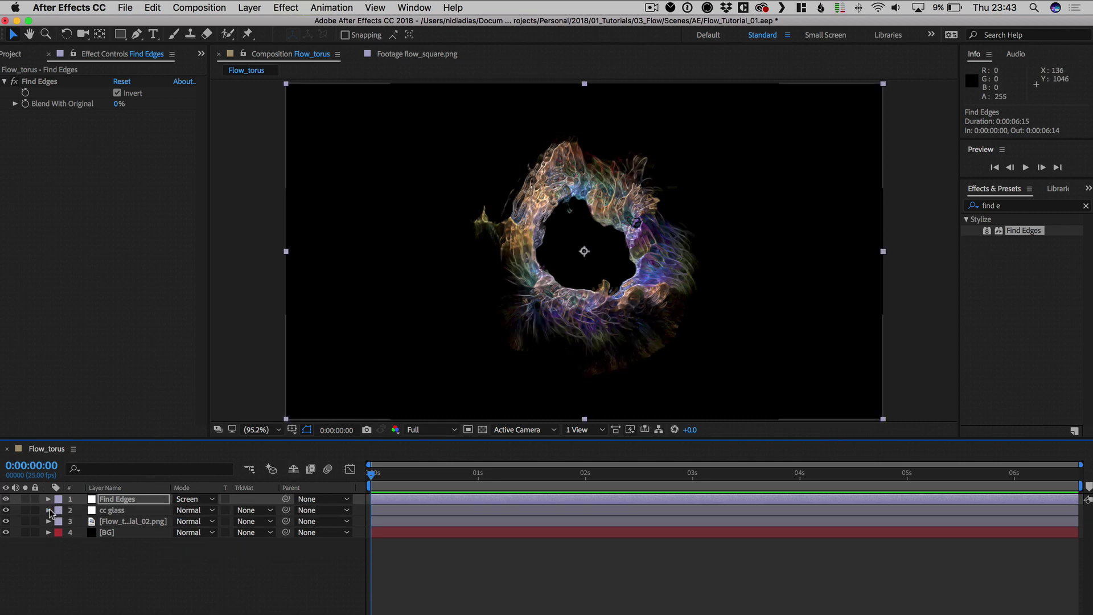
pyautogui.click(103, 568)
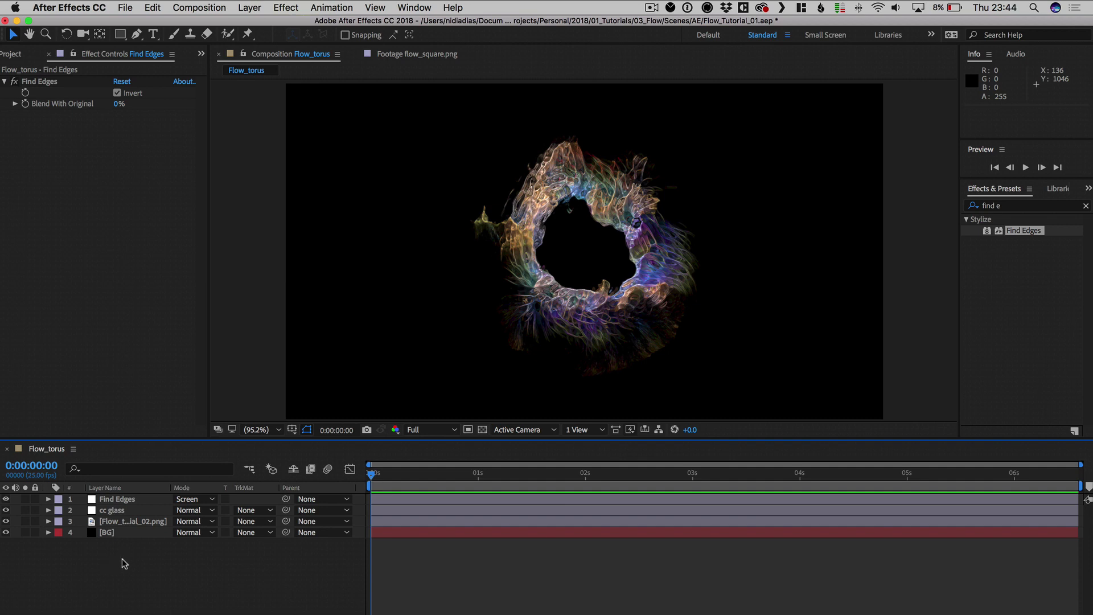
# Step: Duplicate the Find Edges layer, rename the copy Blur and remove its Find Edges effect
pyautogui.click(121, 498)
pyautogui.press('super+d')
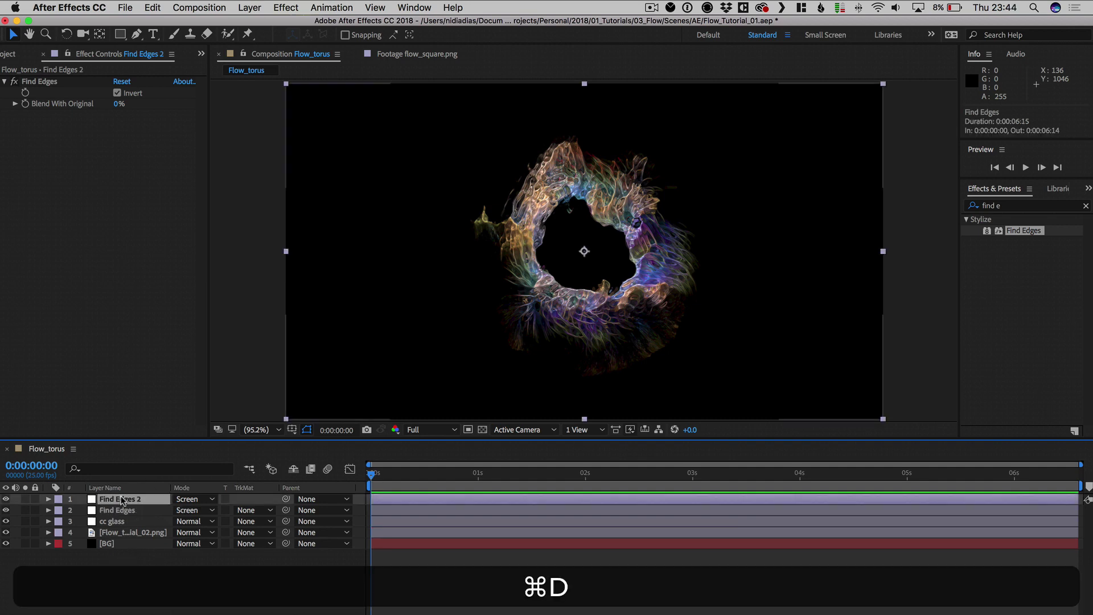
pyautogui.press('Return')
pyautogui.write('Bl')
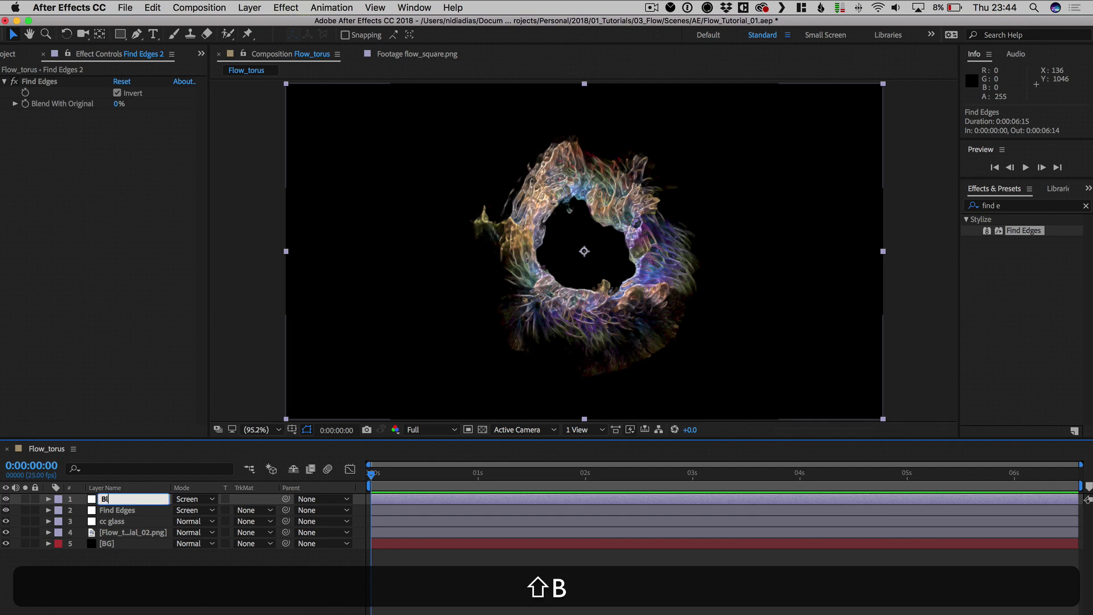
pyautogui.write('ur')
pyautogui.press('Return')
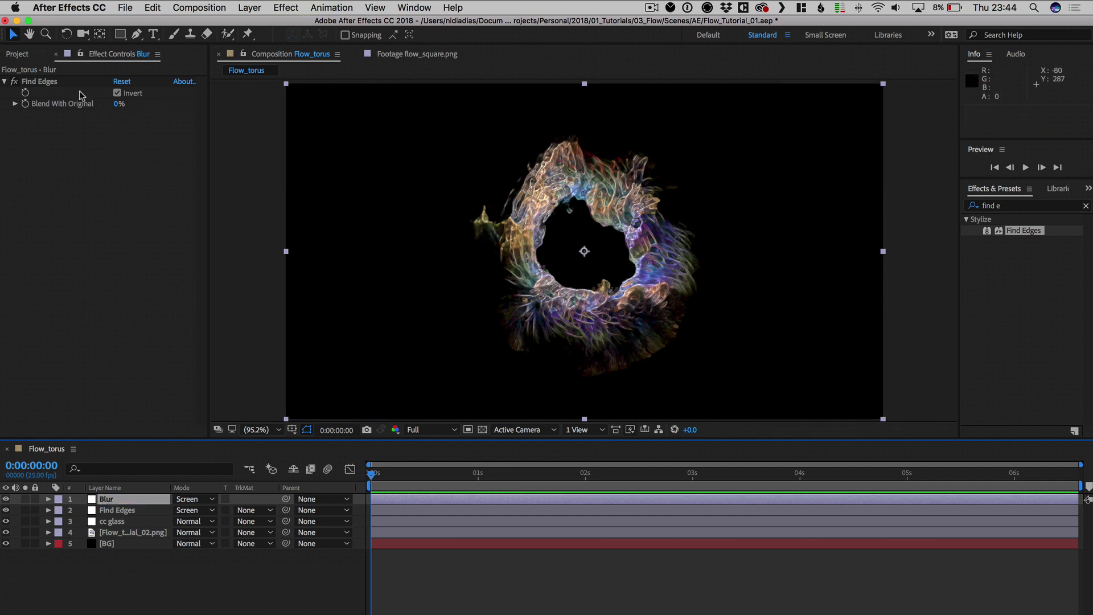
pyautogui.click(56, 81)
pyautogui.press('BackSpace')
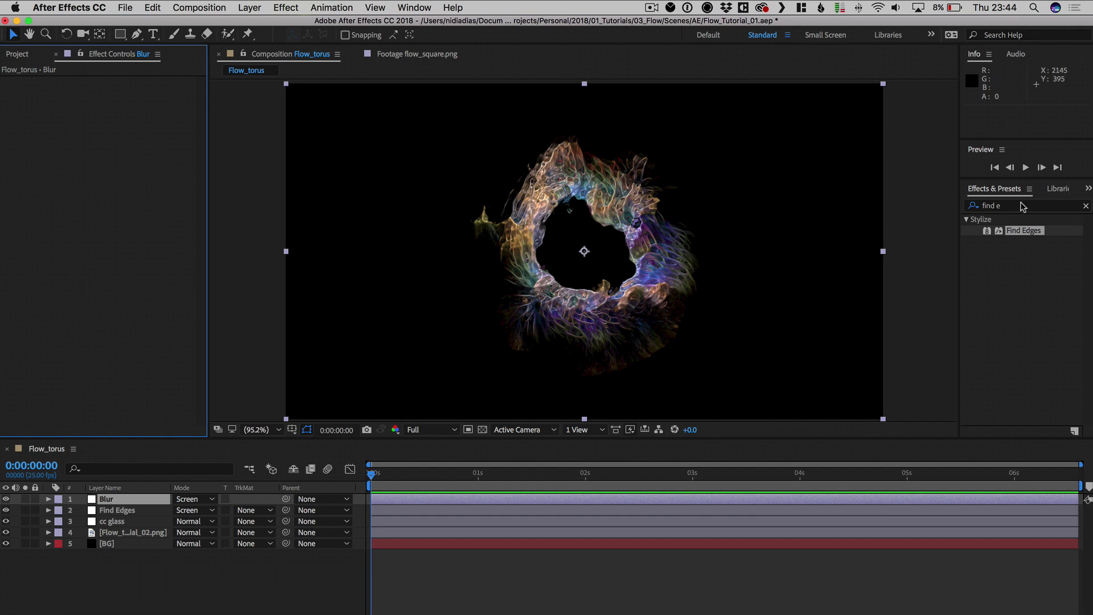
# Step: Apply Fast Box Blur to the Blur layer with Repeat Edge Pixels on and radius 5, and compare with the layer hidden
pyautogui.click(1023, 206)
pyautogui.write('fast')
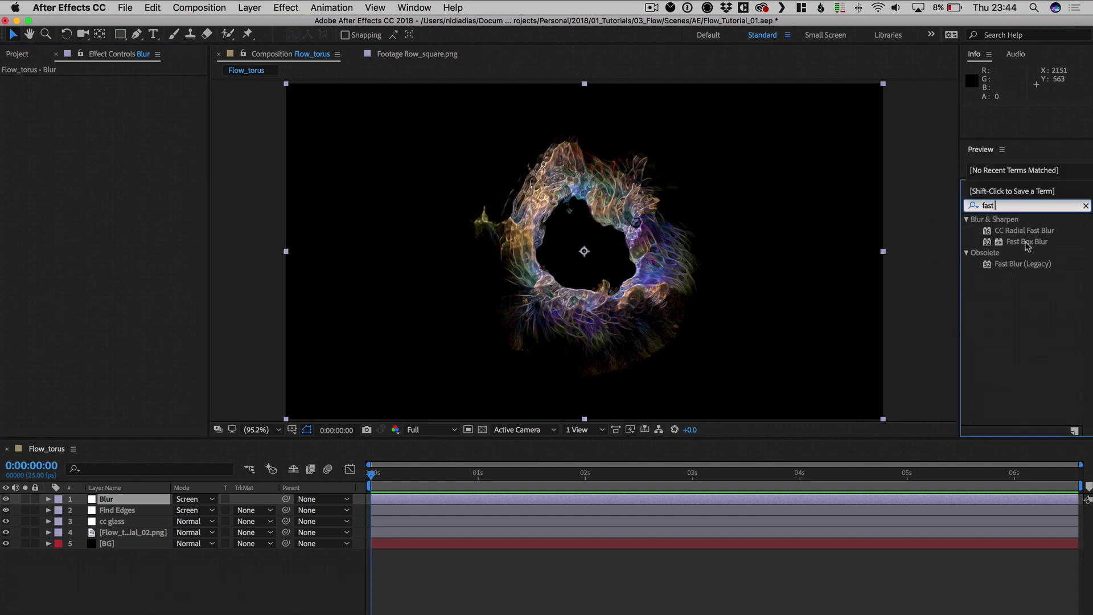
pyautogui.moveTo(1028, 244); pyautogui.dragTo(93, 255)
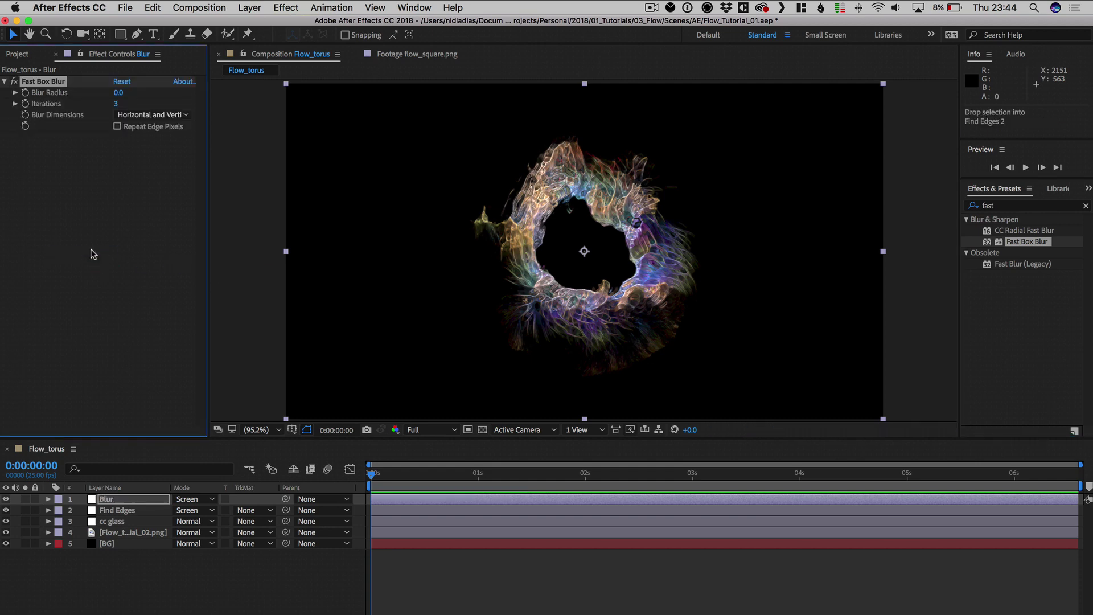
pyautogui.click(118, 126)
pyautogui.click(118, 92)
pyautogui.write('5')
pyautogui.press('Return')
pyautogui.click(6, 498)
pyautogui.click(6, 498)
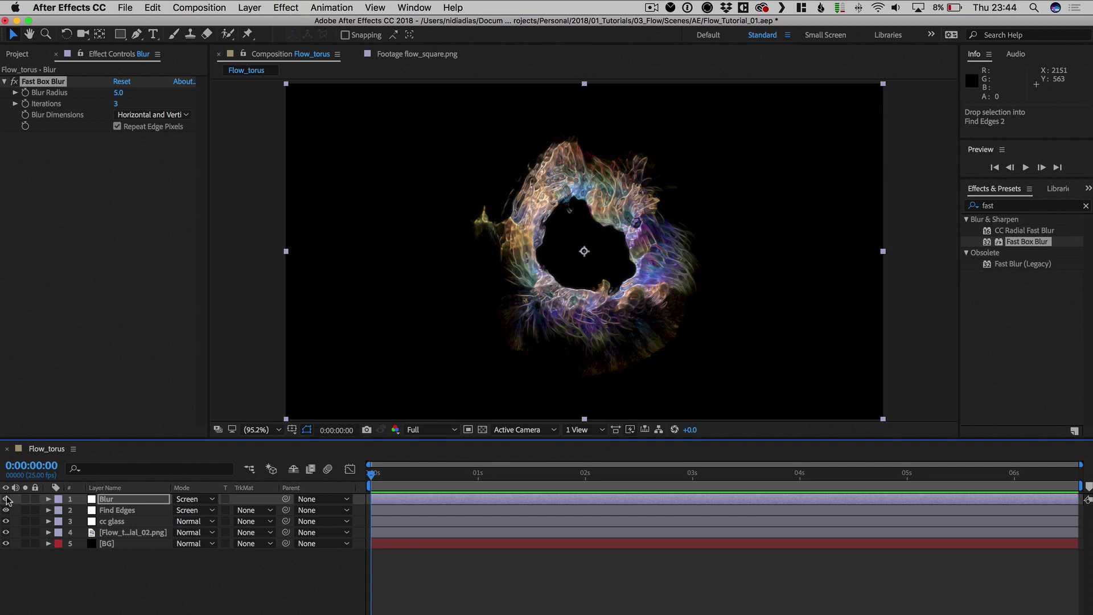
# Step: Open the Square composition from the project's Example folder
pyautogui.click(17, 55)
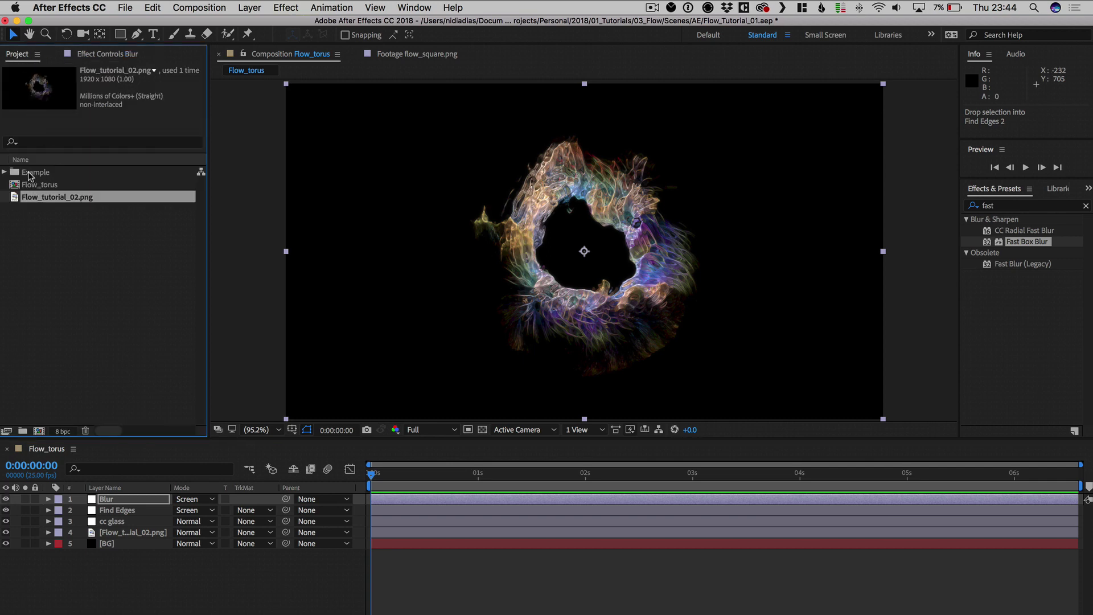
pyautogui.click(5, 171)
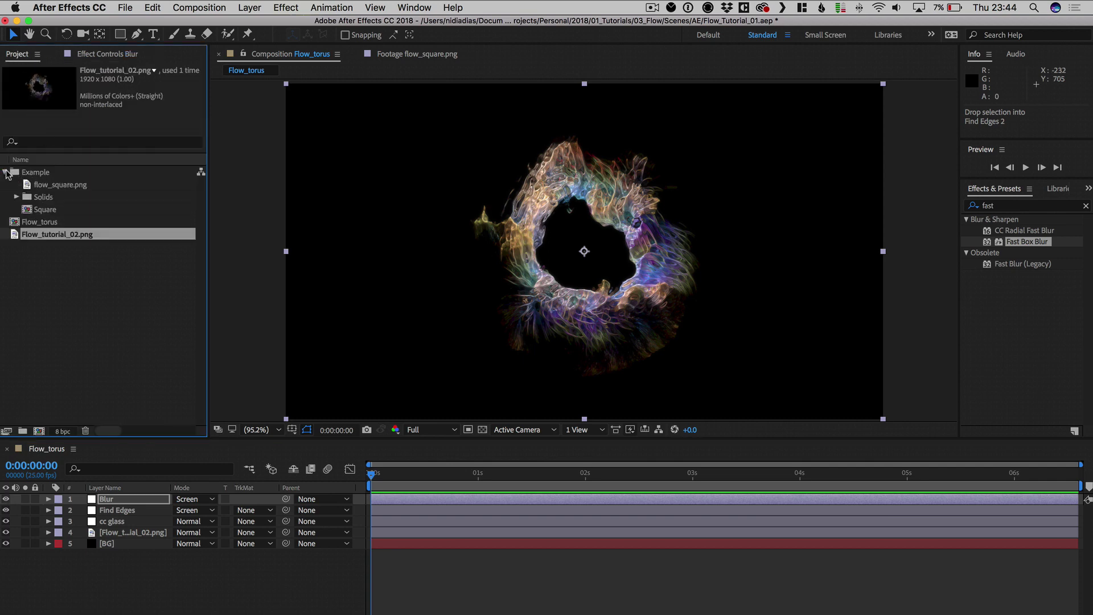
pyautogui.doubleClick(43, 210)
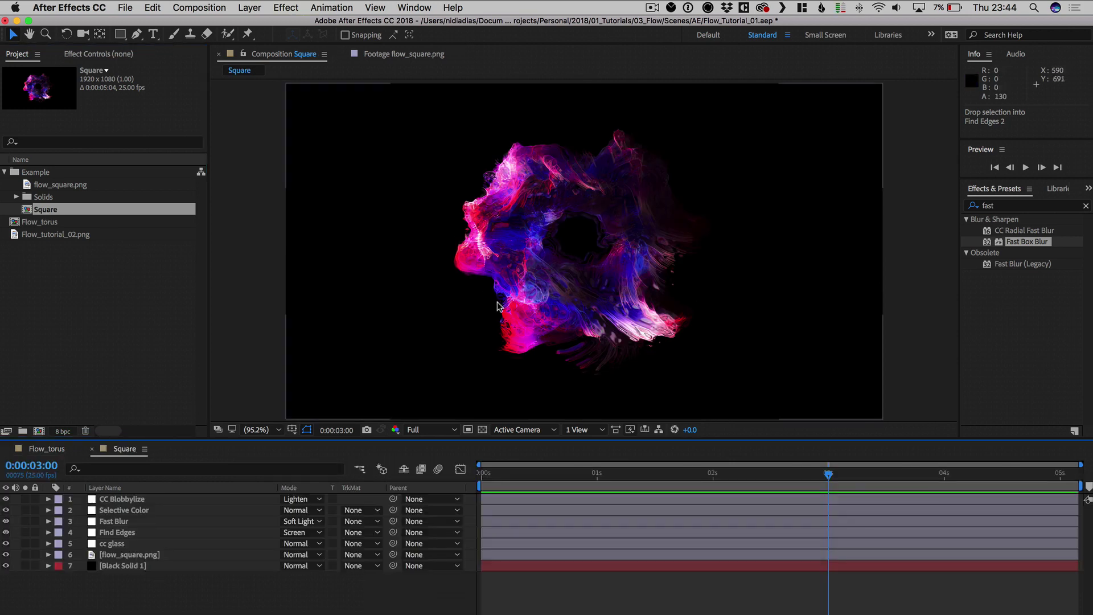
# Step: Solo the Square composition's layers one by one, from flow_square.png up to CC Blobbylize, to review each effect's contribution
pyautogui.click(26, 554)
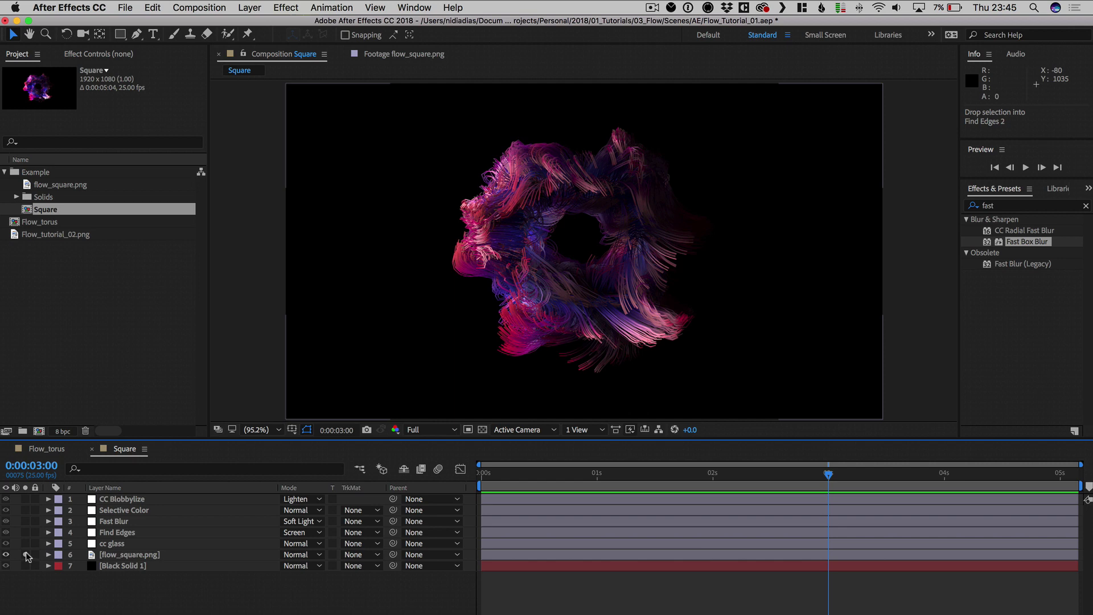
pyautogui.click(25, 543)
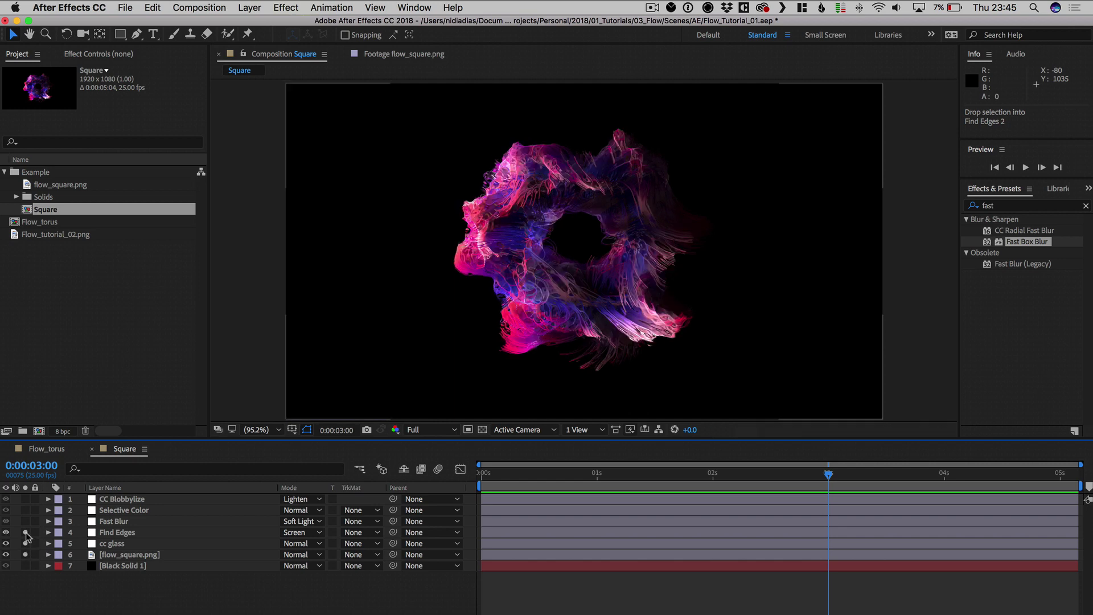
pyautogui.click(25, 531)
pyautogui.click(25, 521)
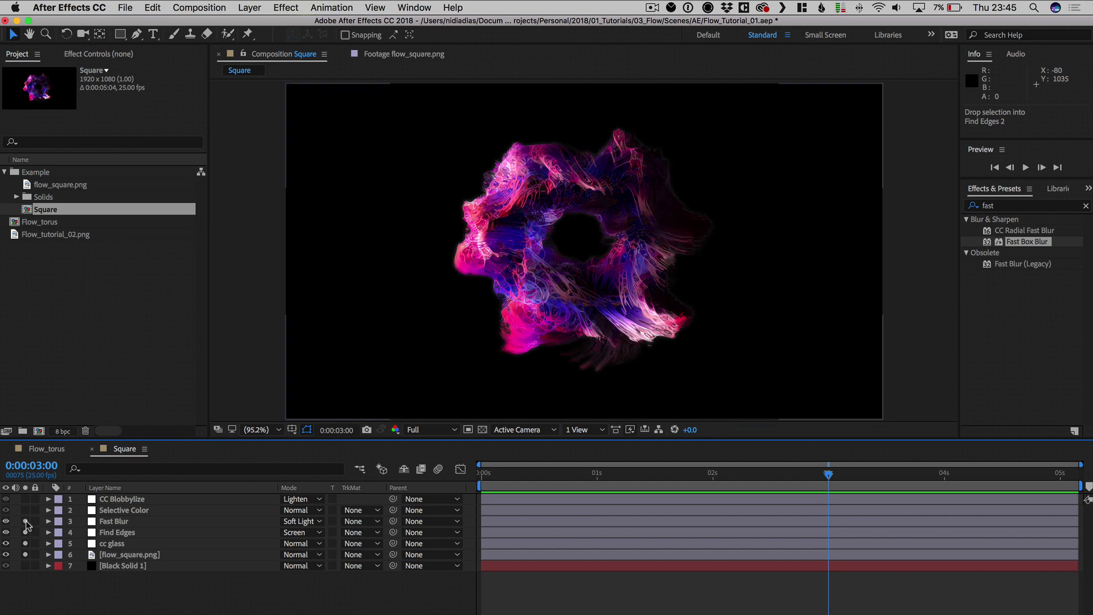
pyautogui.click(26, 510)
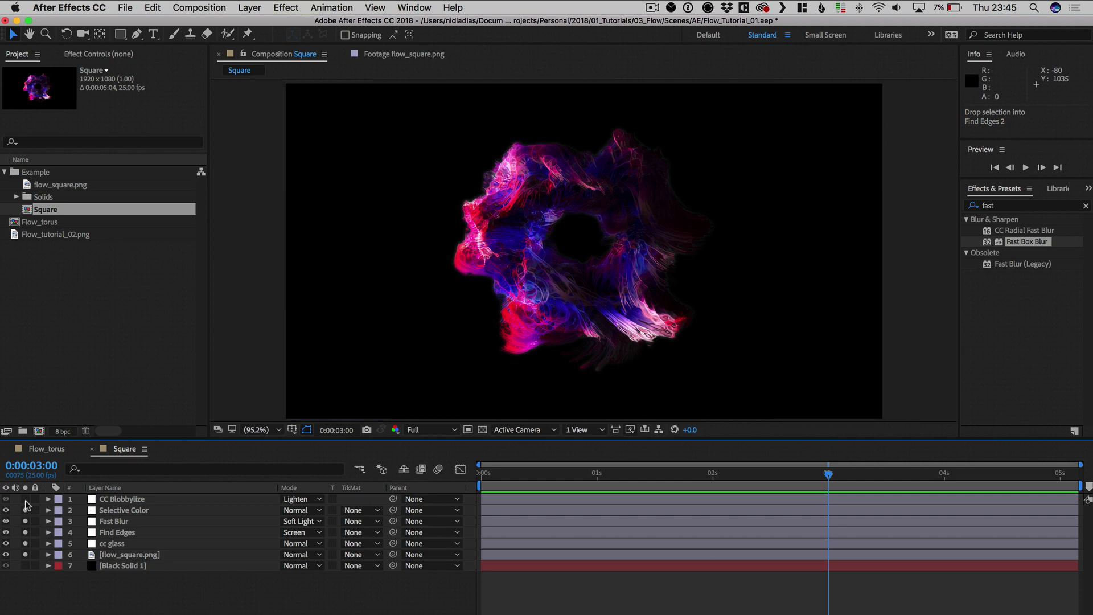
pyautogui.click(25, 498)
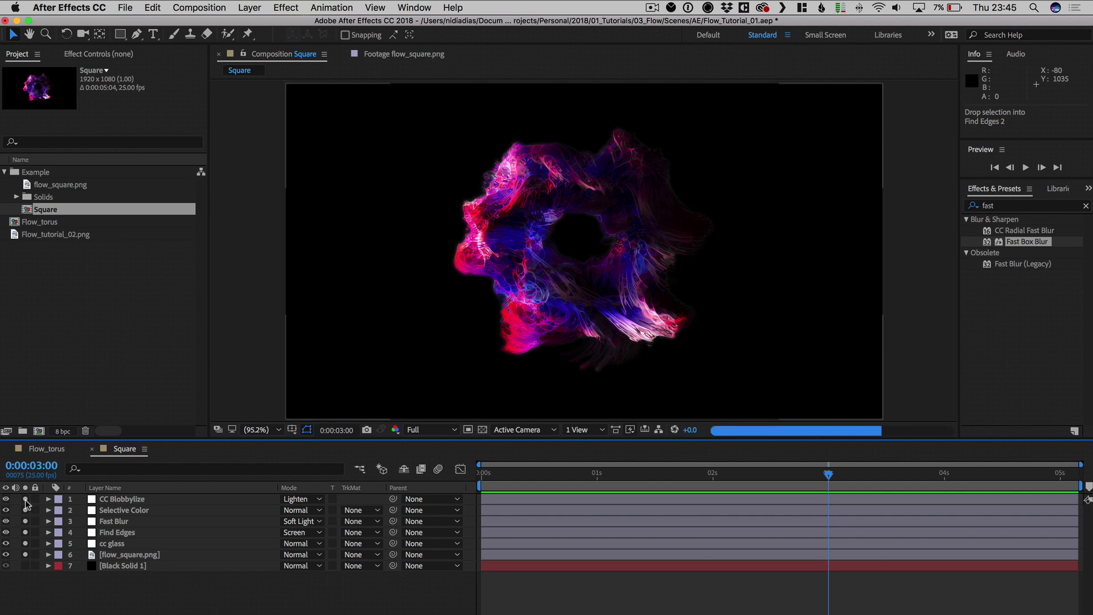
# Step: Show the CC Blobbylize layer's effect settings and set Cut Away to 0.0
pyautogui.click(116, 499)
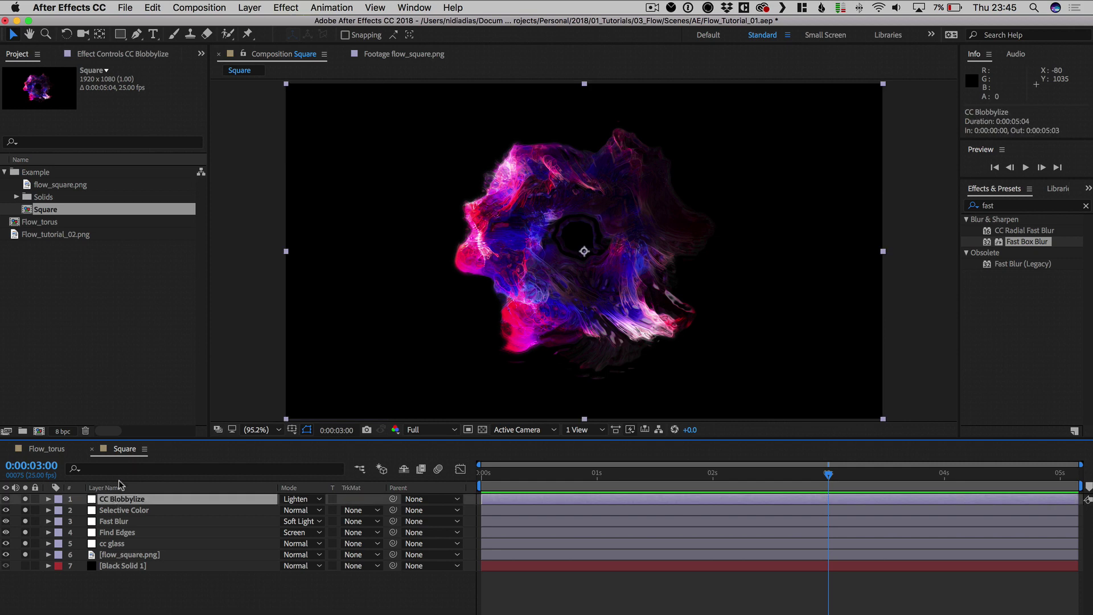
pyautogui.click(108, 53)
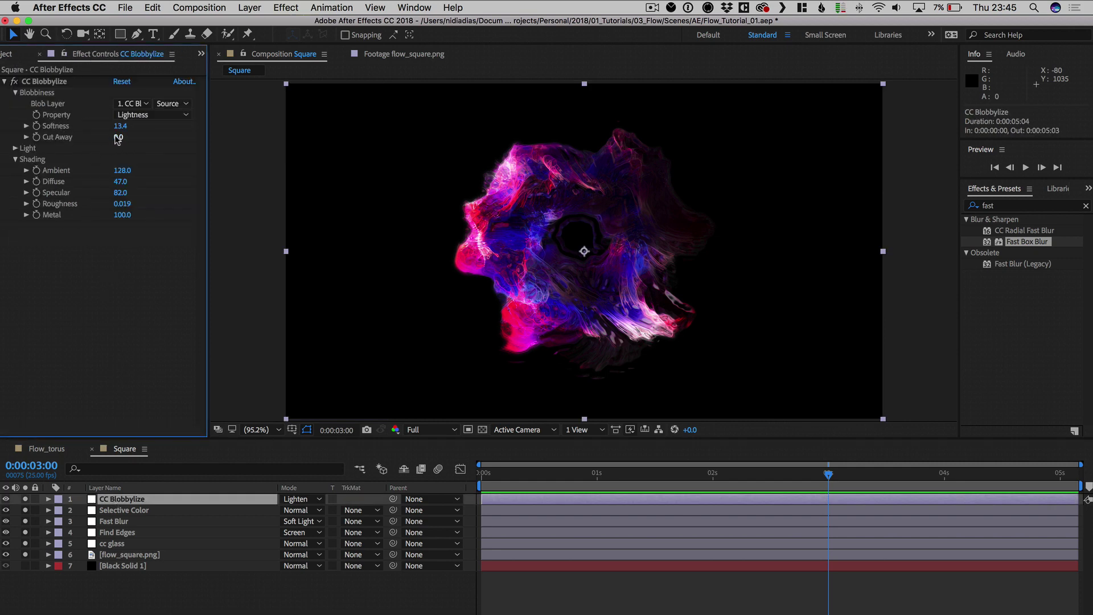
pyautogui.moveTo(118, 140); pyautogui.dragTo(107, 139)
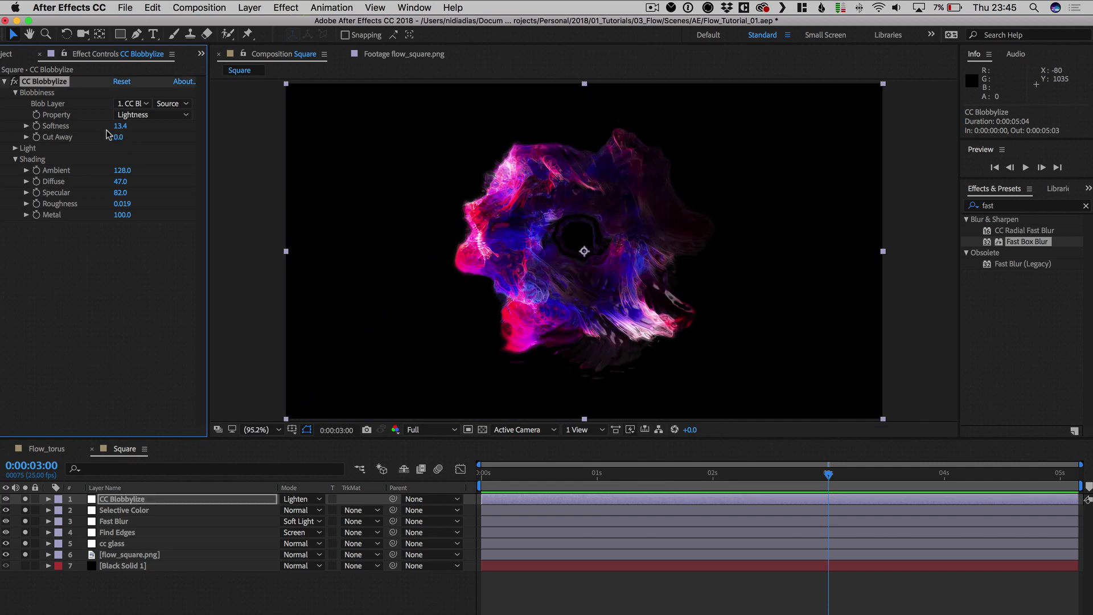